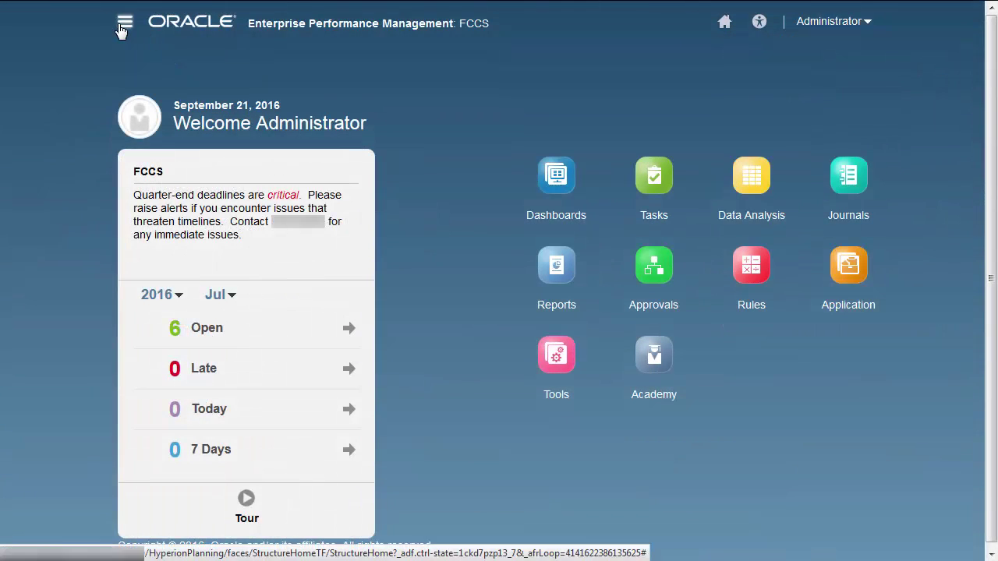
Open Data Management from the FCCS home page and display its setup tasks.
{"action": "left_click", "coordinate": [124, 23]}
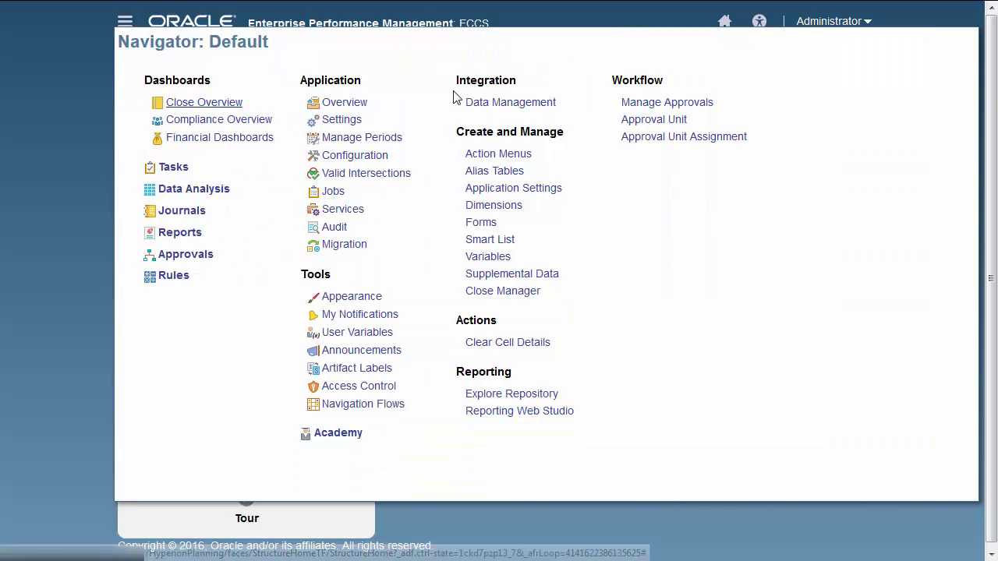
{"action": "left_click", "coordinate": [496, 104]}
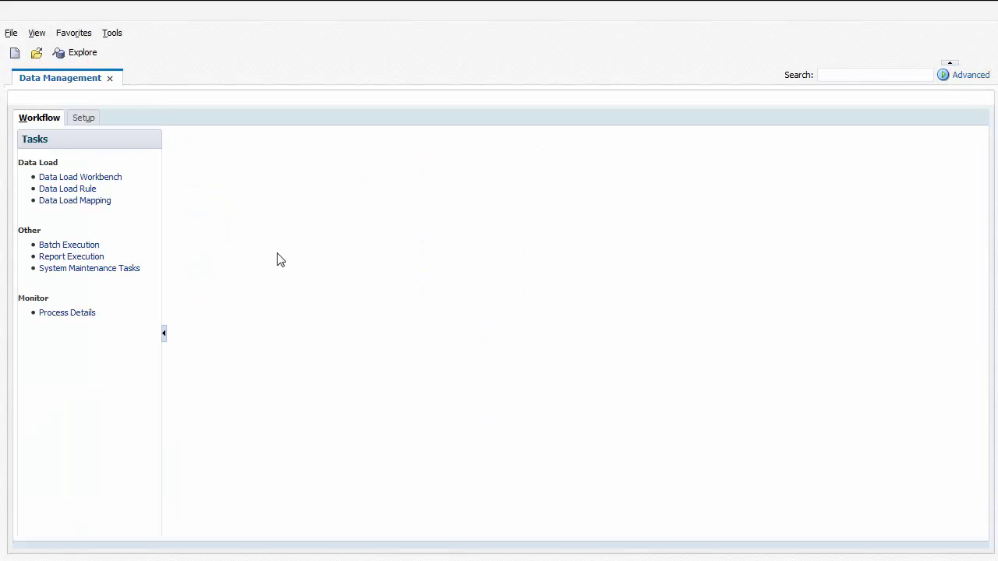
{"action": "left_click", "coordinate": [94, 124]}
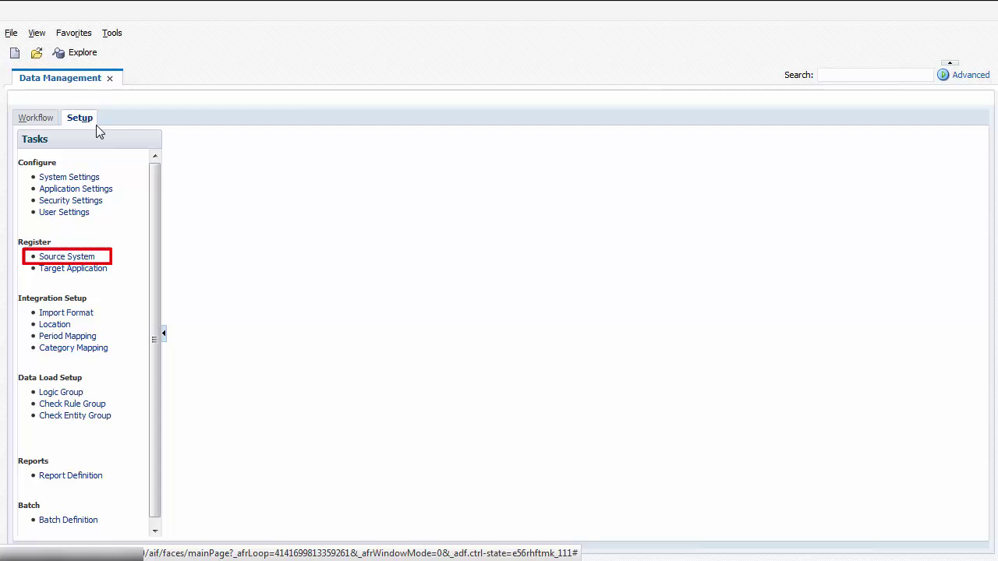
Review the registered source systems and the dimension details of the FCCS target application.
{"action": "left_click", "coordinate": [82, 260]}
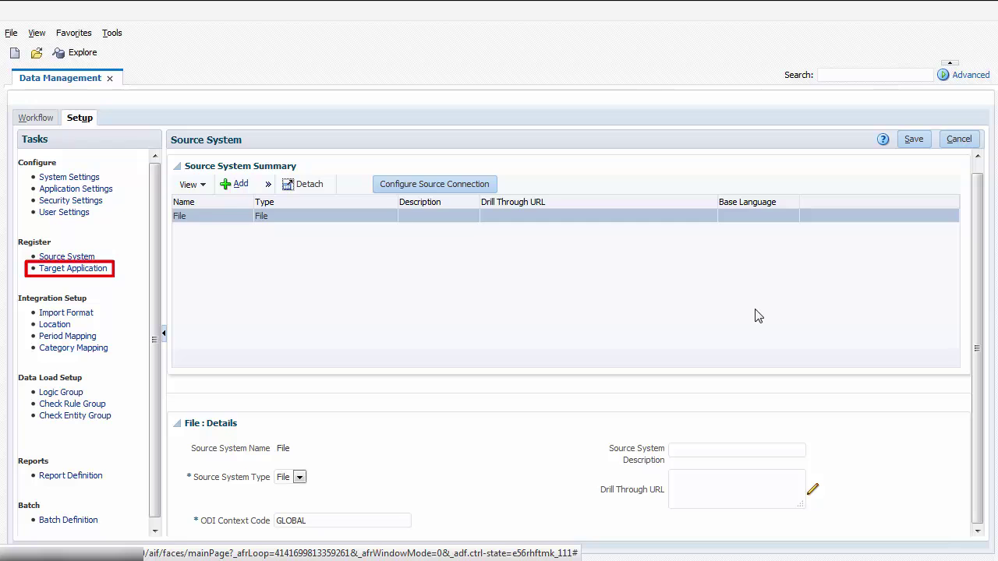
{"action": "left_click", "coordinate": [78, 268]}
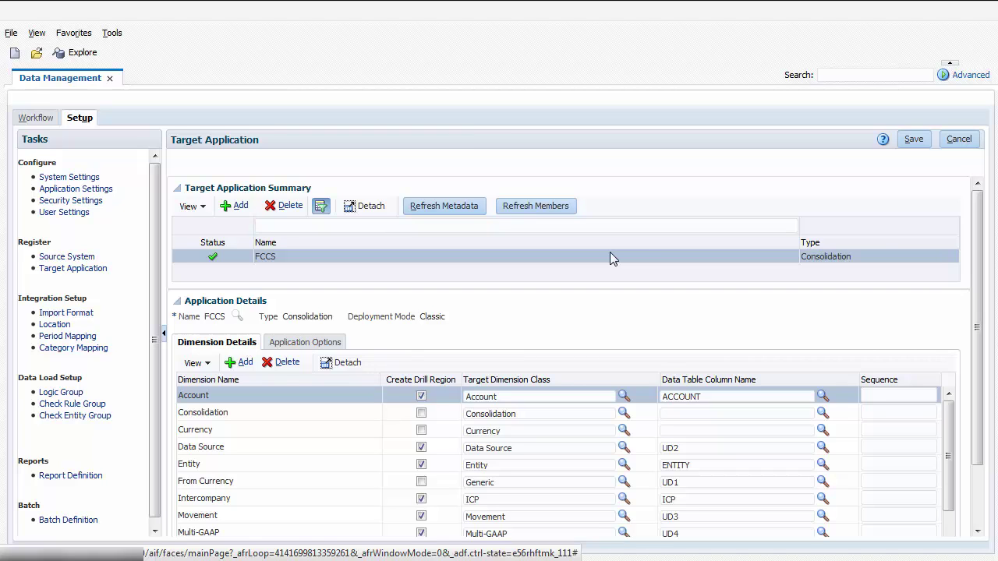
{"action": "left_click_drag", "start_coordinate": [976, 328], "coordinate": [989, 390]}
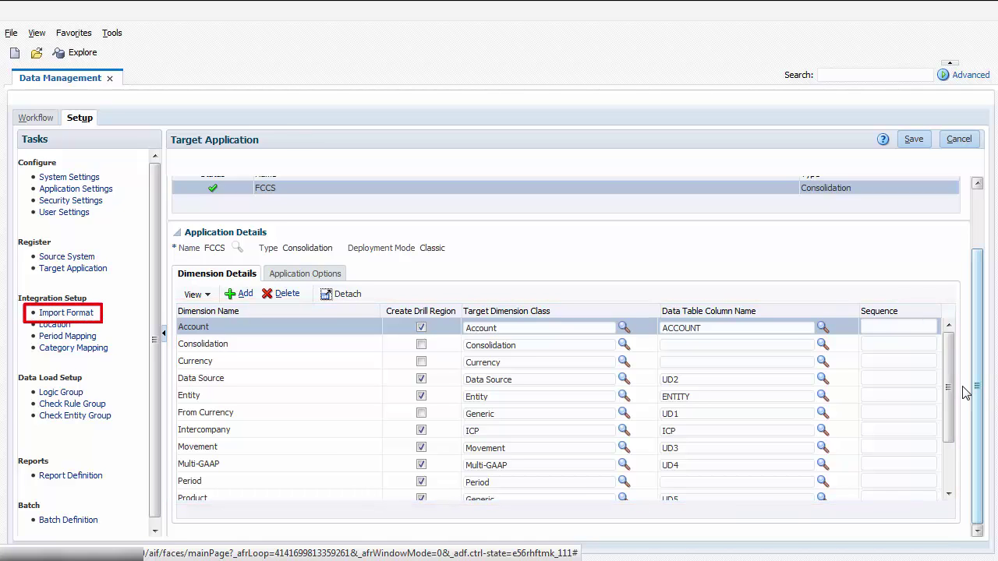
Add an import format with the name and description "GL Trial Balance".
{"action": "left_click", "coordinate": [78, 314]}
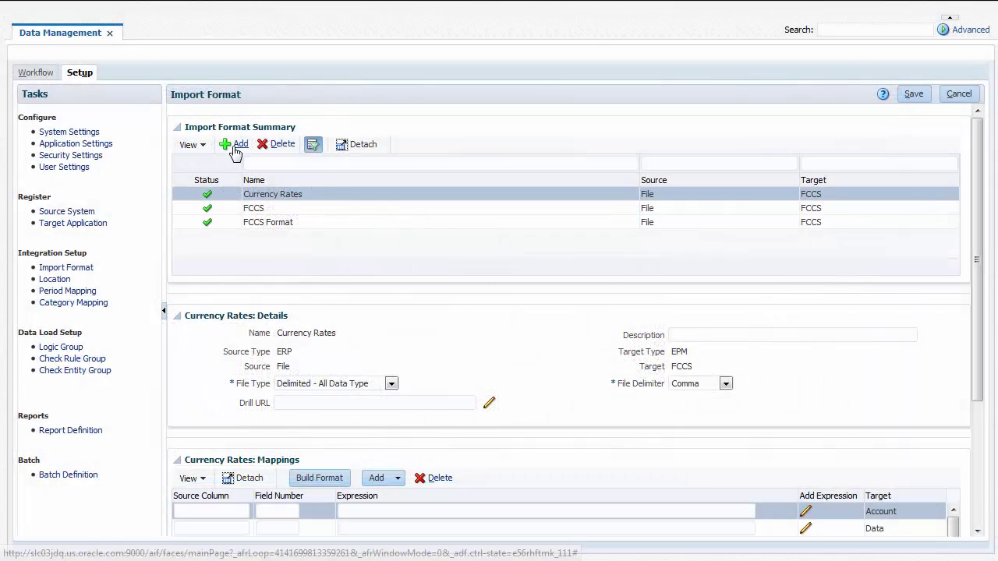
{"action": "left_click", "coordinate": [234, 145]}
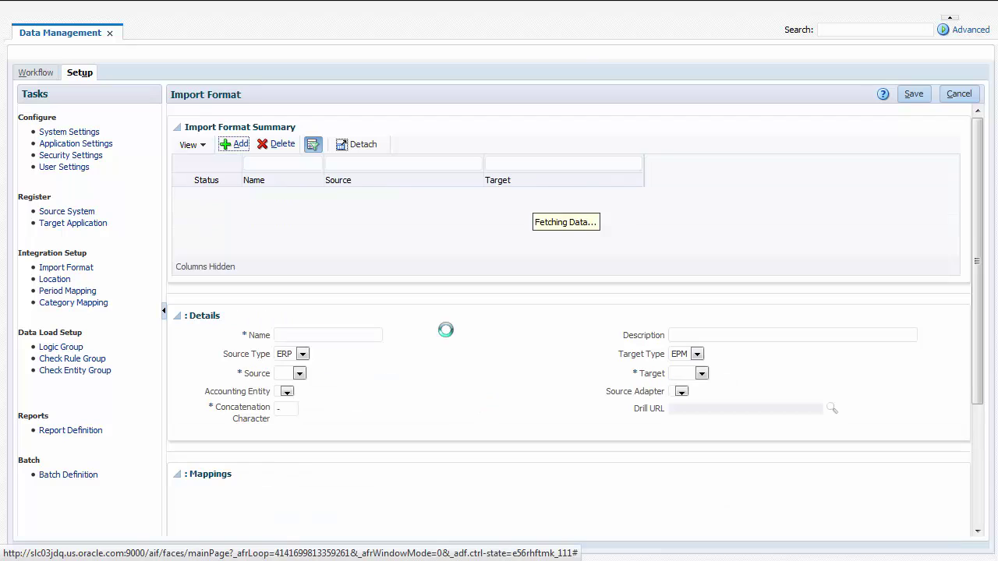
{"action": "left_click", "coordinate": [319, 341]}
{"action": "type", "text": "GL Trial Balance"}
{"action": "type", "text": "GL"}
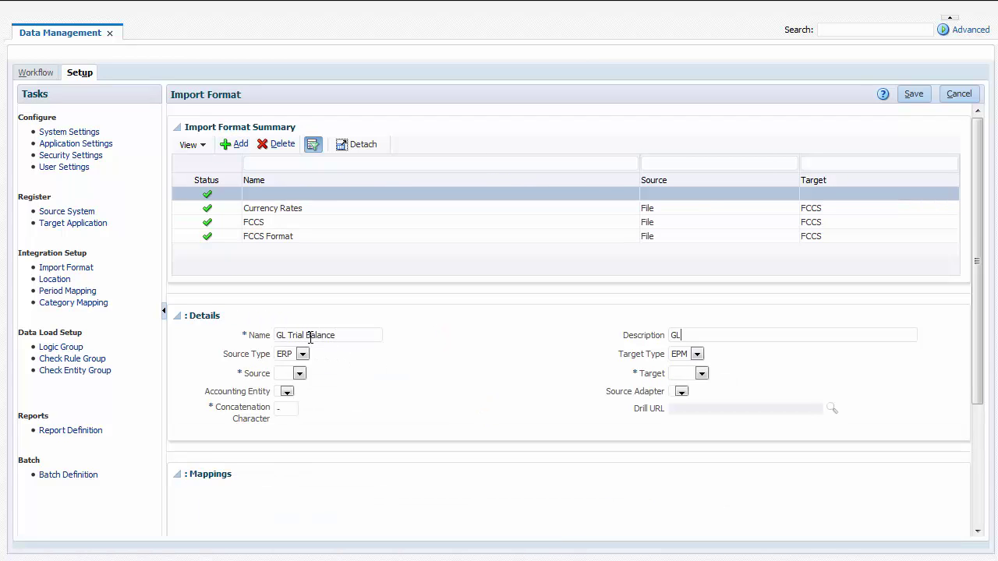
{"action": "type", "text": " Trial Balance"}
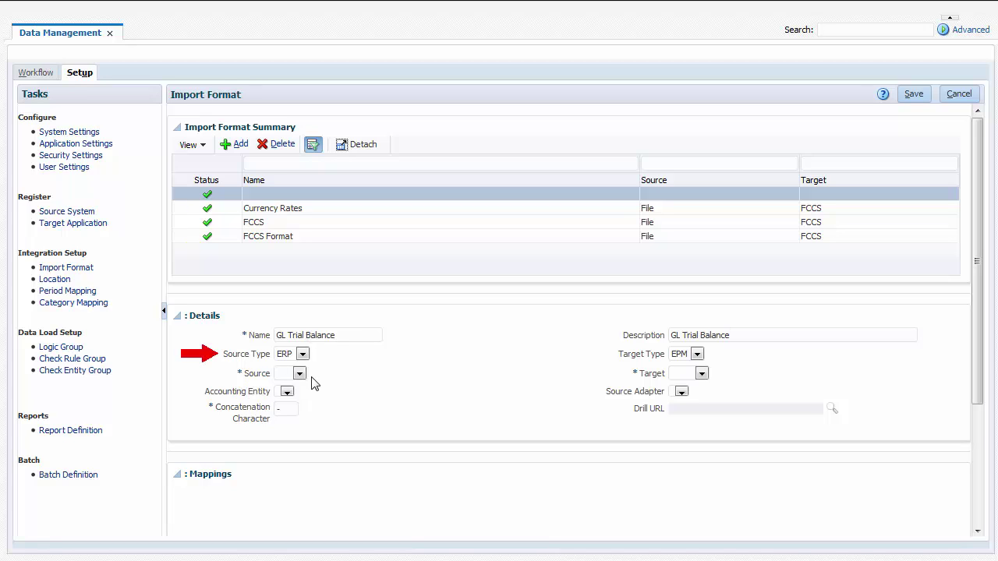
Set the import format's source to File and target to FCCS, keep file type Fixed - Numeric Data, and save it.
{"action": "left_click", "coordinate": [299, 373]}
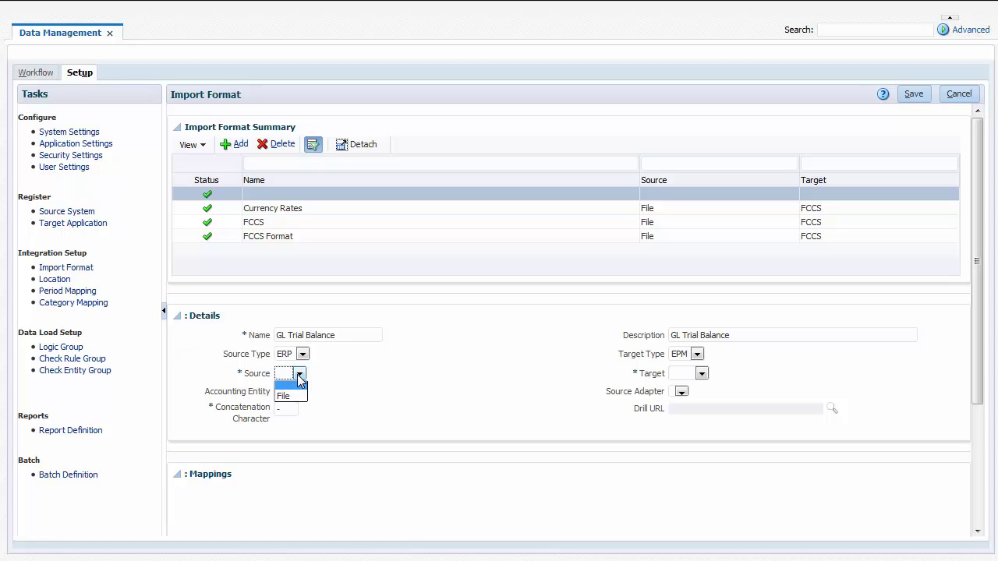
{"action": "left_click", "coordinate": [295, 396]}
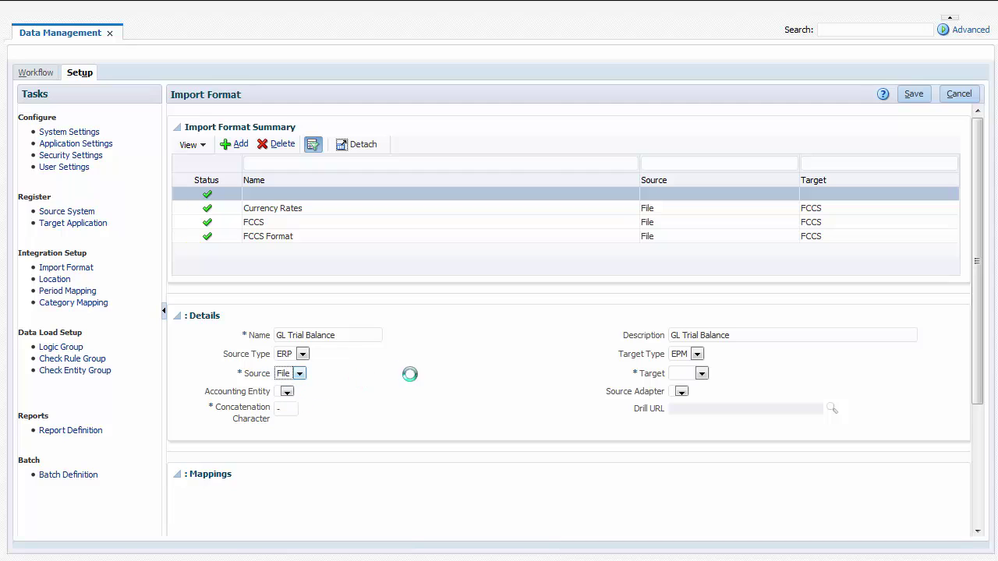
{"action": "left_click", "coordinate": [702, 373]}
{"action": "left_click", "coordinate": [686, 396]}
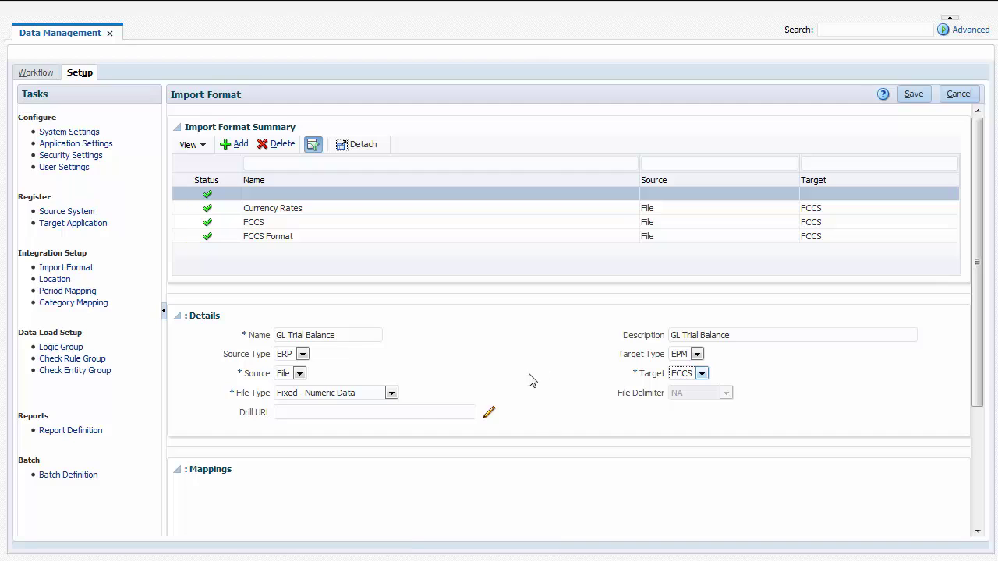
{"action": "left_click", "coordinate": [391, 394]}
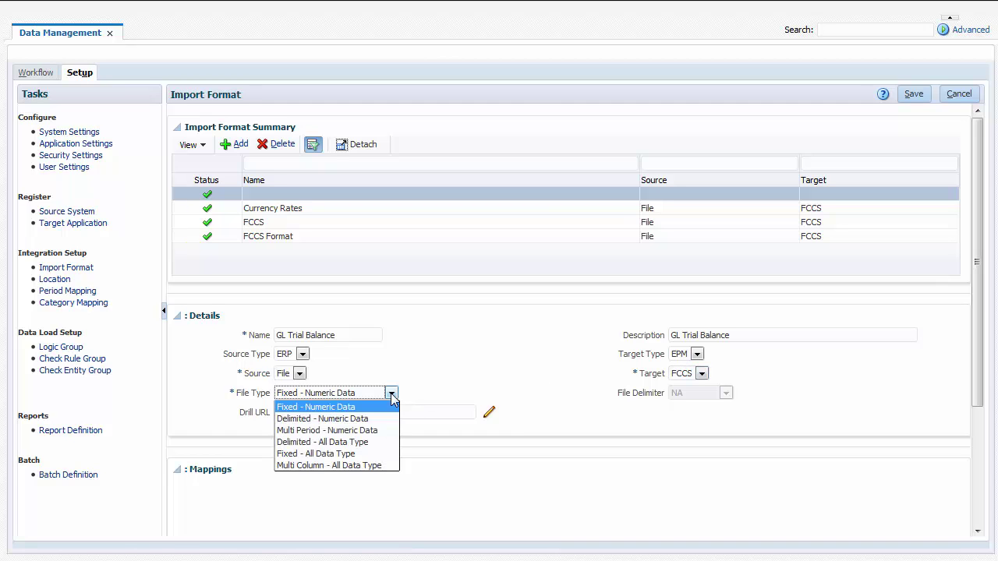
{"action": "left_click", "coordinate": [392, 395]}
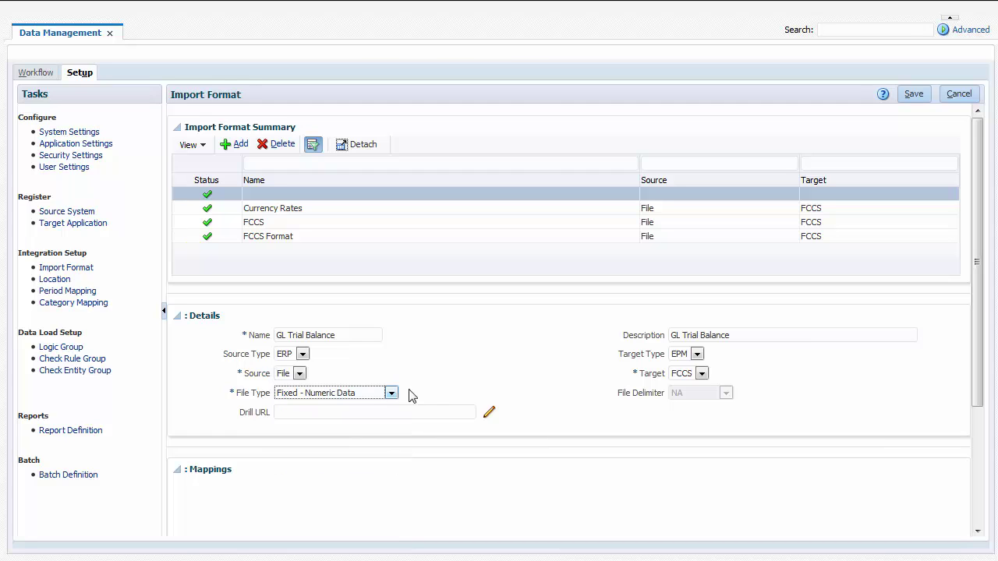
{"action": "left_click", "coordinate": [918, 96]}
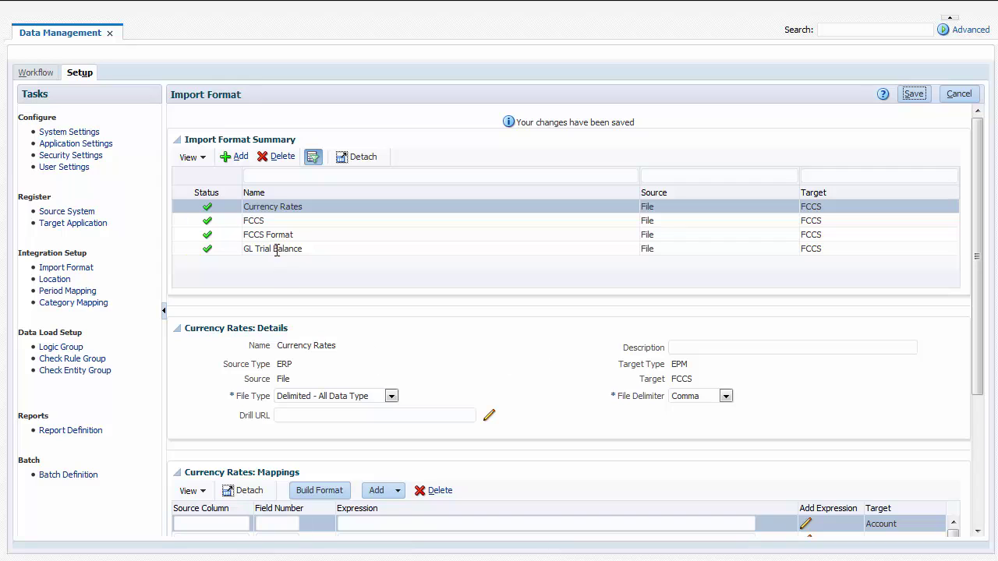
Start building the GL Trial Balance format's mappings from a trial balance file in the inbox folder.
{"action": "left_click", "coordinate": [279, 249]}
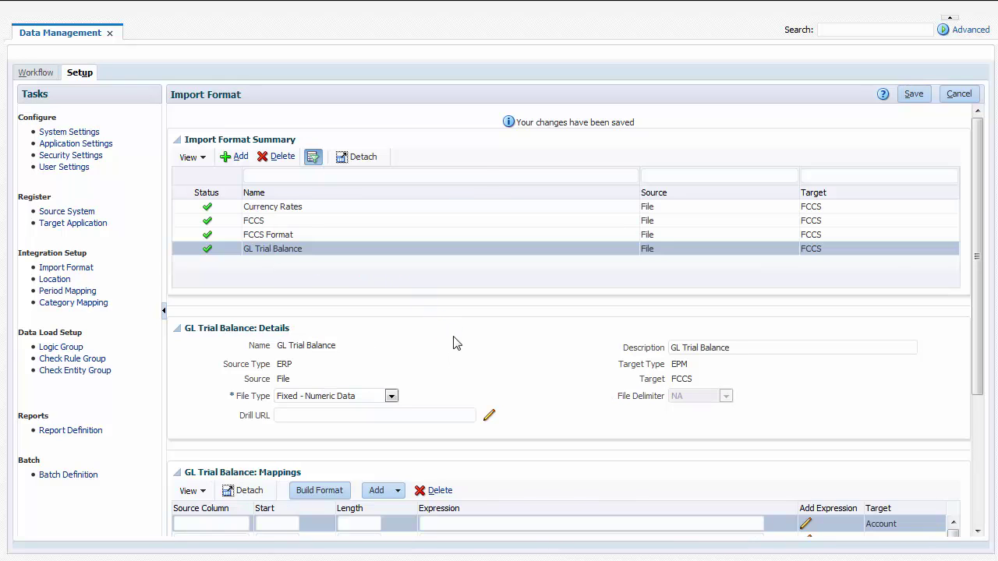
{"action": "left_click_drag", "start_coordinate": [977, 347], "coordinate": [981, 514]}
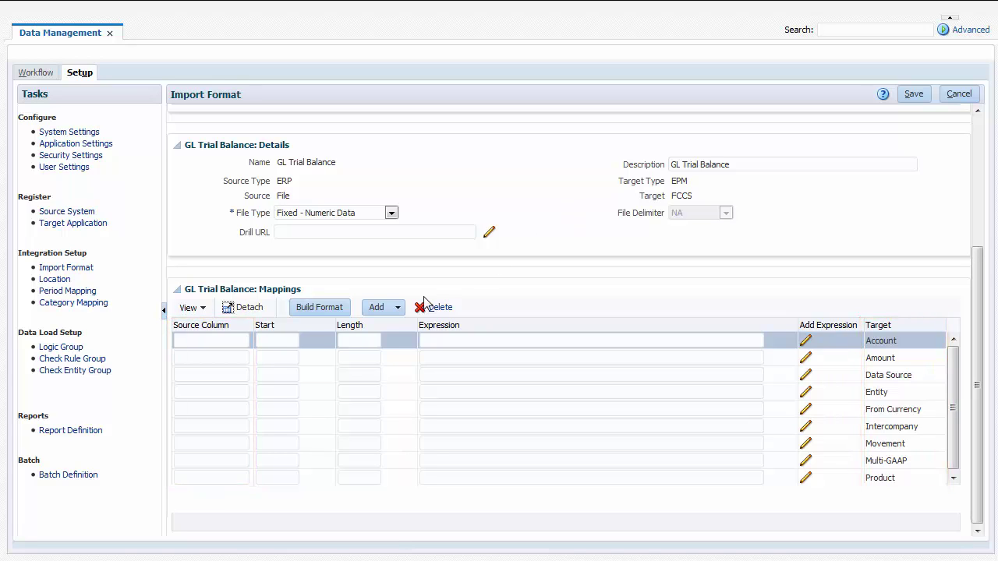
{"action": "left_click", "coordinate": [321, 308]}
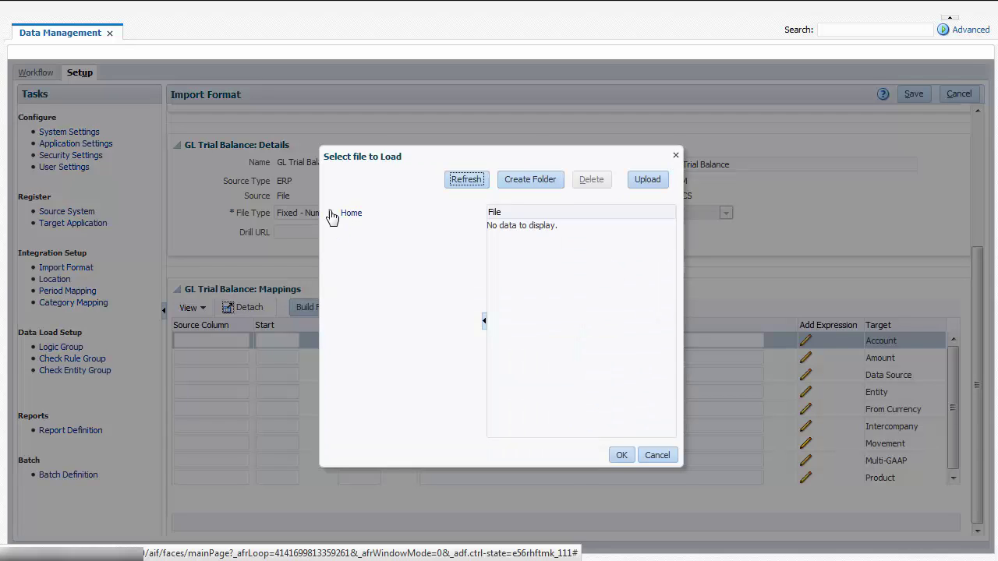
{"action": "left_click", "coordinate": [330, 213]}
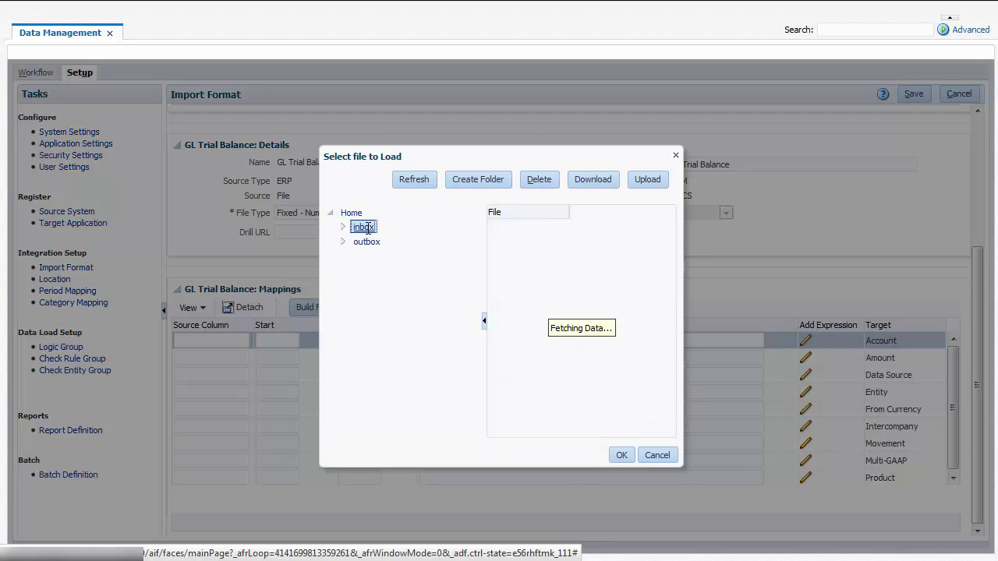
{"action": "left_click", "coordinate": [621, 455]}
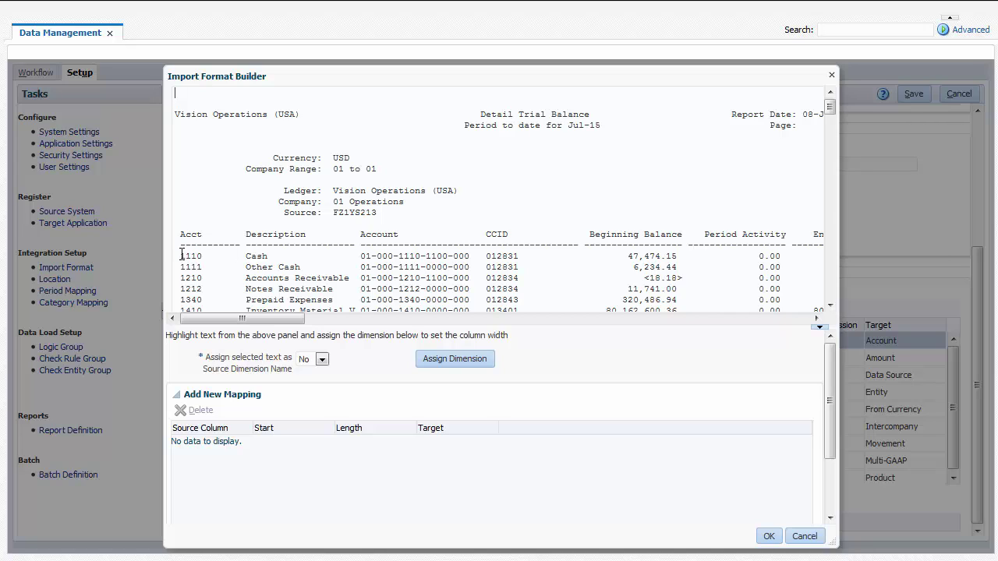
Map the account number 1110 in the Acct column as source dimension Account to the Account target dimension.
{"action": "left_click_drag", "start_coordinate": [182, 254], "coordinate": [203, 258]}
{"action": "left_click", "coordinate": [435, 358]}
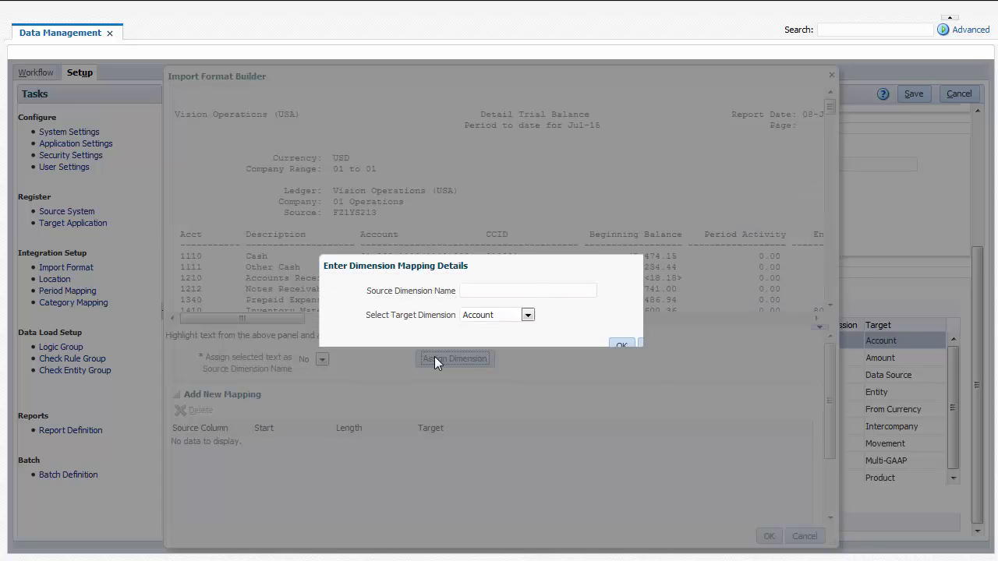
{"action": "type", "text": "Account"}
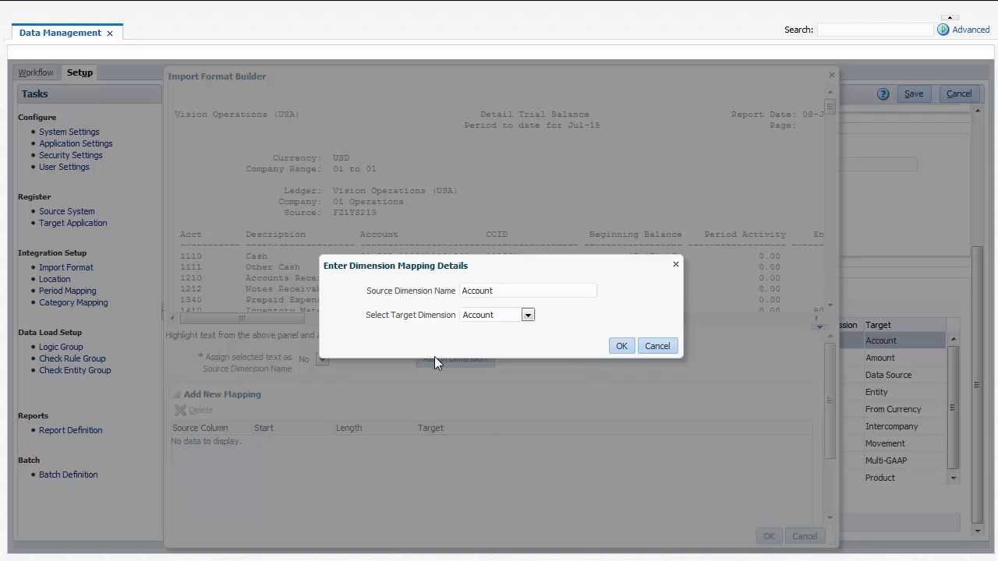
{"action": "left_click", "coordinate": [623, 346]}
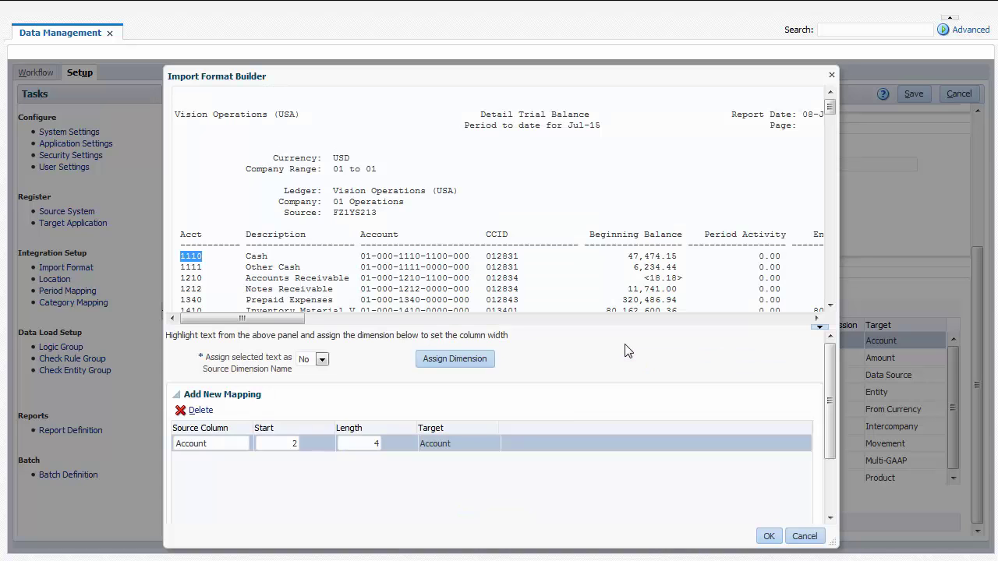
{"action": "left_click", "coordinate": [769, 537]}
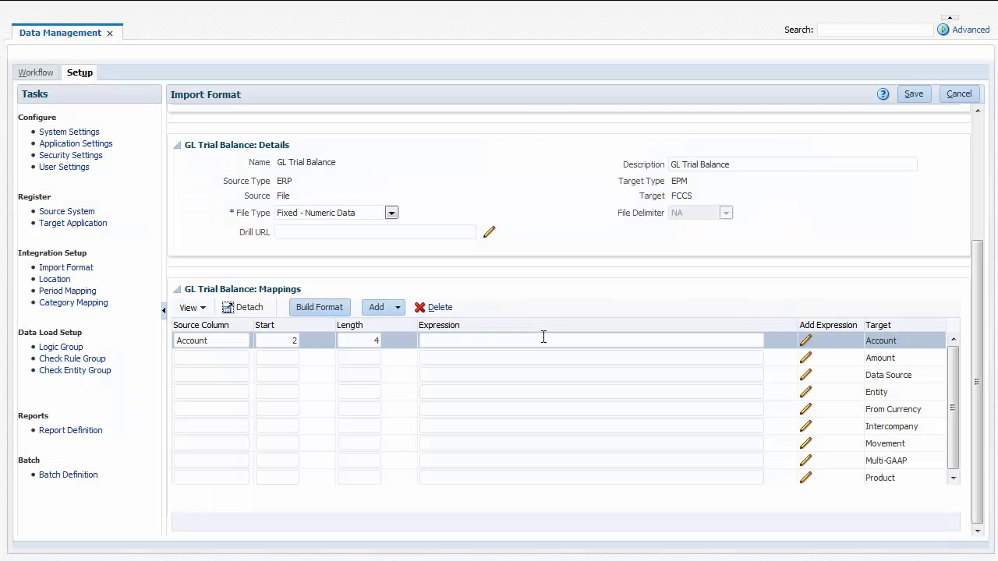
Fill in the Data Source mapping with source column Data Source, start 1, length 1 and expression FCCS_Managed Data.
{"action": "left_click", "coordinate": [188, 373]}
{"action": "type", "text": "Data S"}
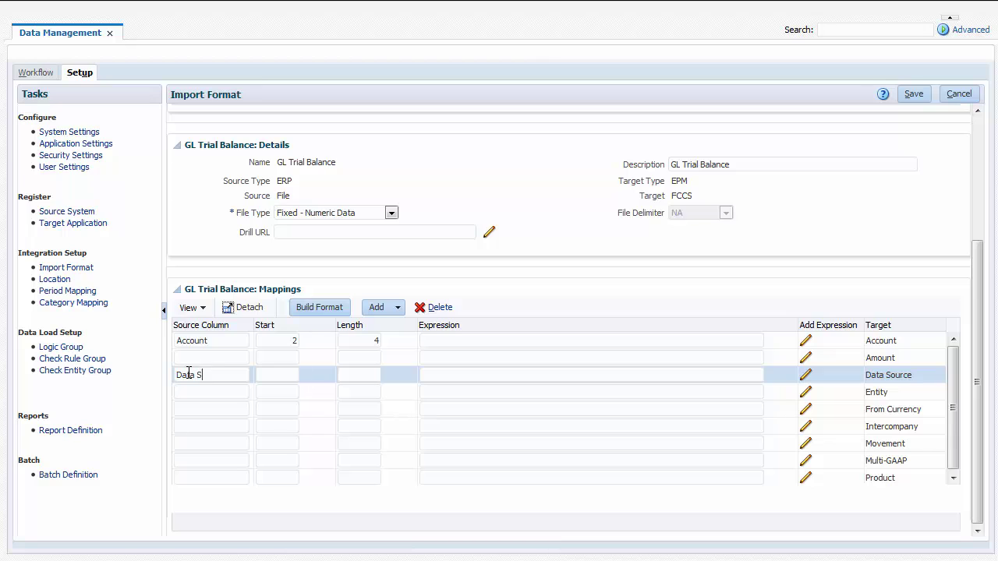
{"action": "type", "text": "ource"}
{"action": "type", "text": "FCCS_Managed Data"}
Add a currency row with source column Currency, start 1, length 1 and expression Entity Currency, and save the import format.
{"action": "left_click", "coordinate": [398, 308]}
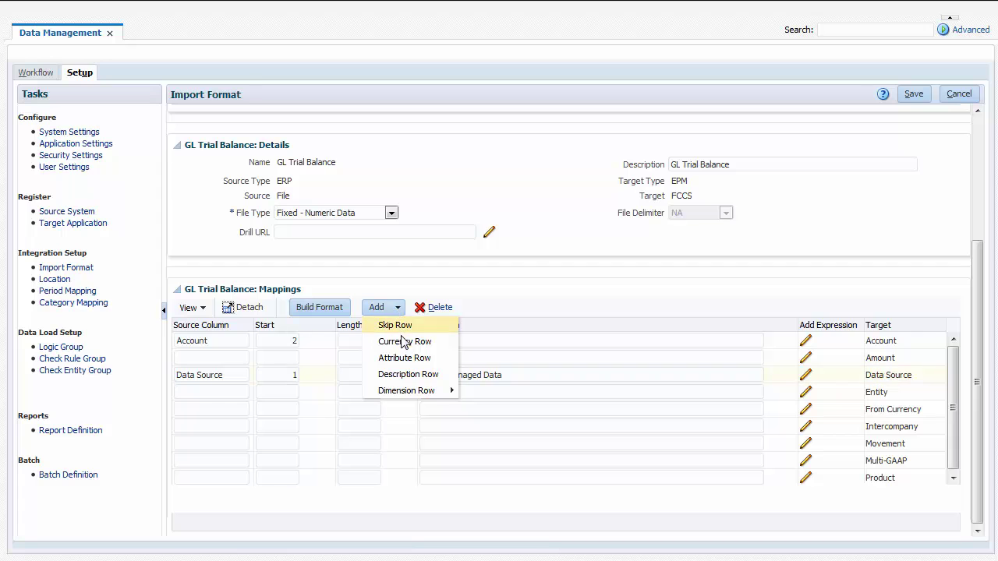
{"action": "left_click", "coordinate": [404, 342]}
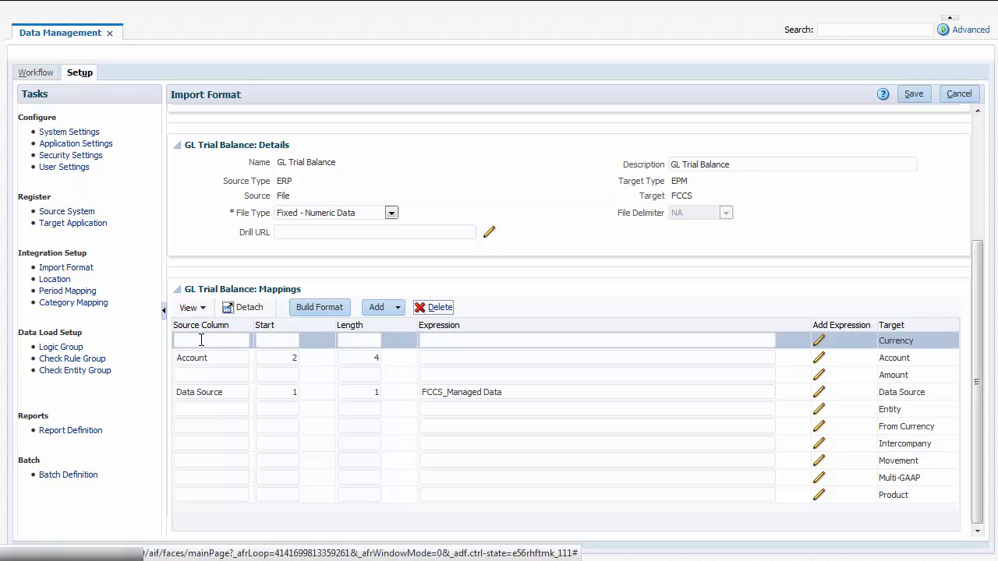
{"action": "left_click", "coordinate": [201, 341]}
{"action": "type", "text": "Currency"}
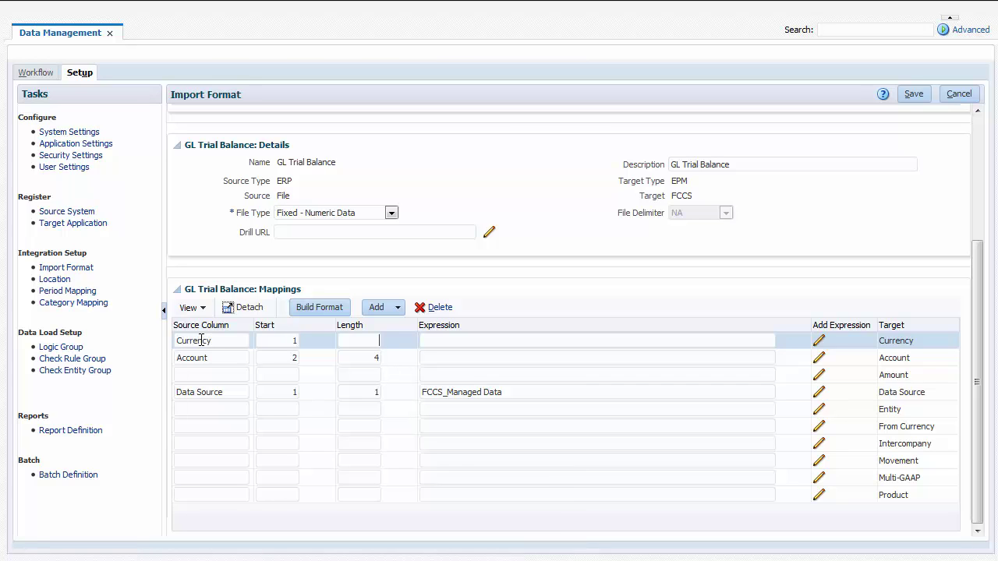
{"action": "type", "text": "Entity Currency"}
{"action": "key", "text": "Tab"}
{"action": "left_click", "coordinate": [783, 252]}
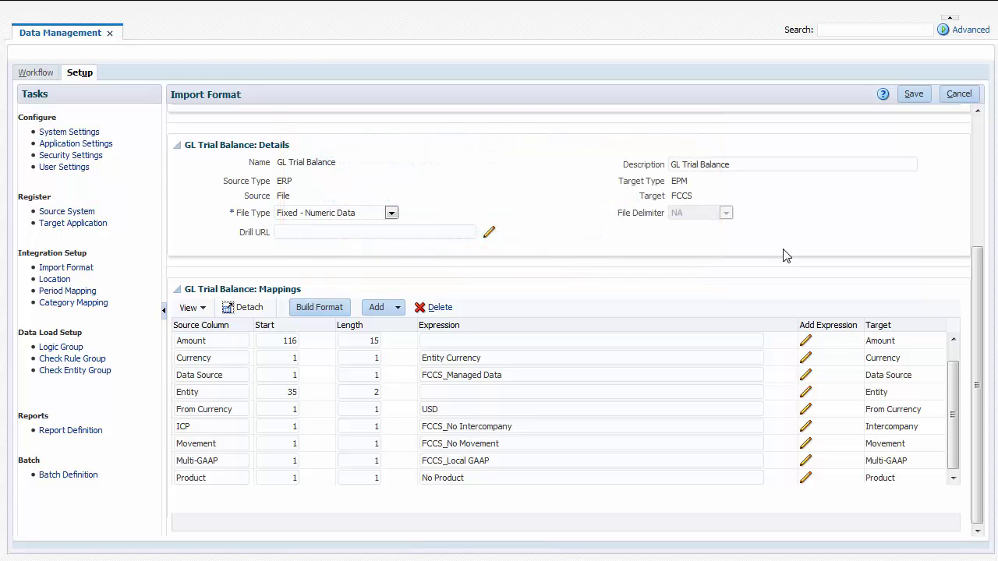
{"action": "left_click", "coordinate": [913, 95]}
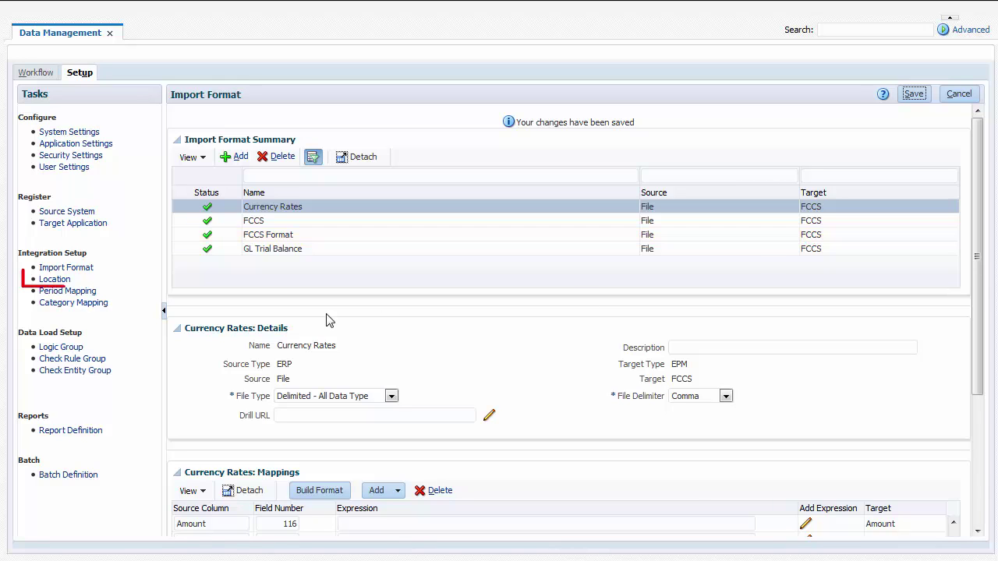
Add a new location named USA GL.
{"action": "left_click", "coordinate": [70, 287]}
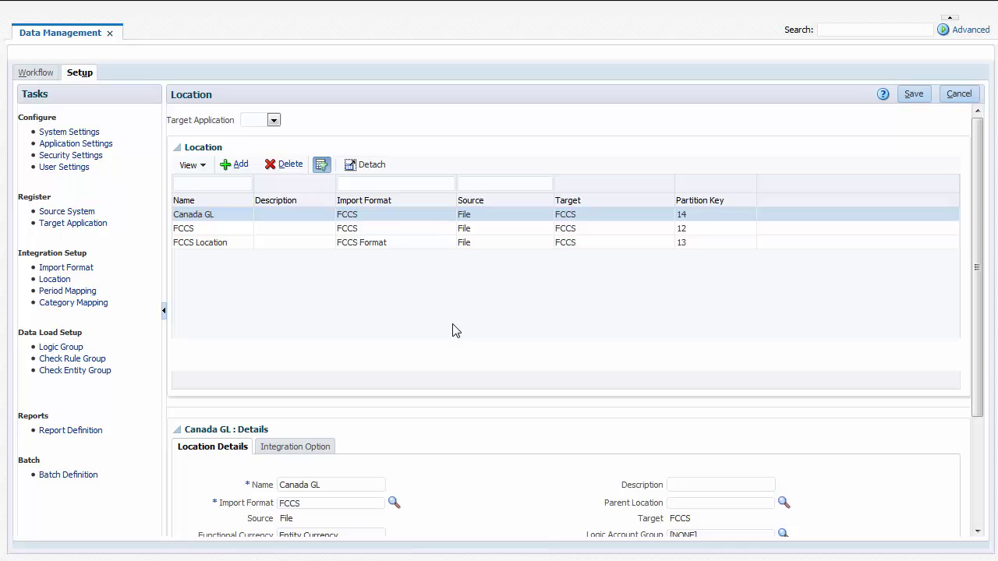
{"action": "left_click", "coordinate": [225, 167]}
{"action": "scroll", "coordinate": [802, 305], "scroll_direction": "down", "scroll_amount": 4}
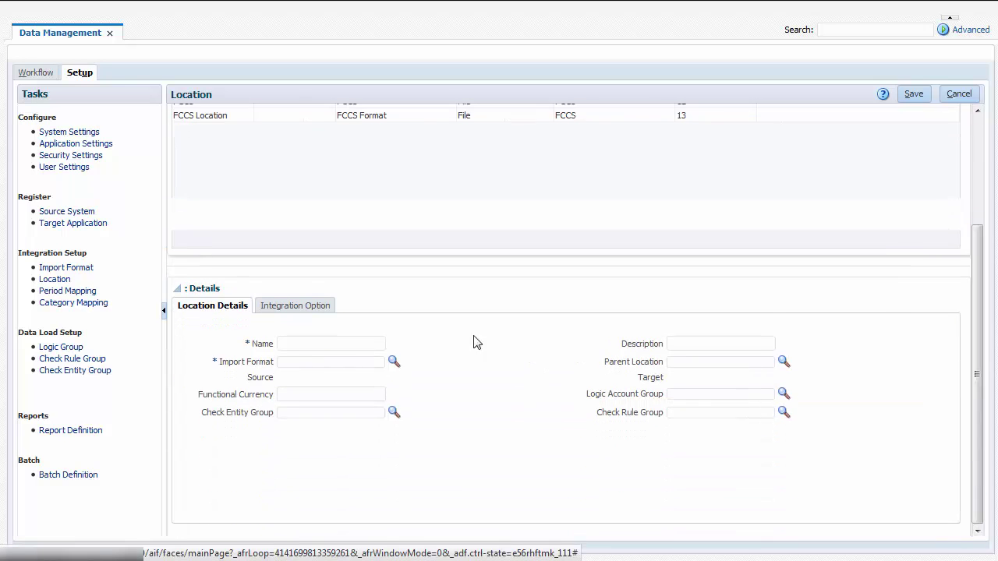
{"action": "left_click", "coordinate": [297, 343]}
{"action": "type", "text": "USA"}
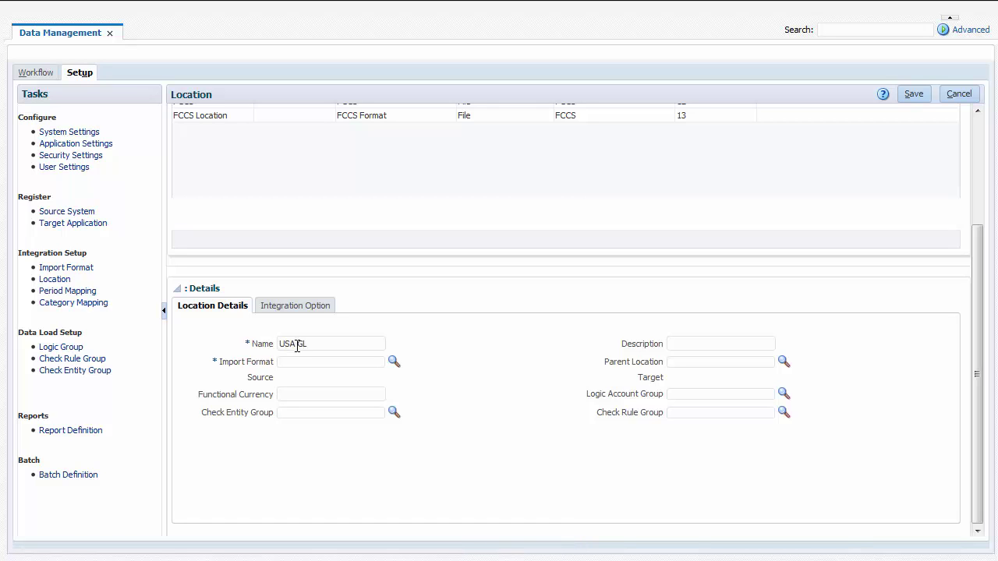
{"action": "type", "text": " GL"}
Assign the GL Trial Balance import format to the USA GL location and save it.
{"action": "left_click", "coordinate": [395, 363]}
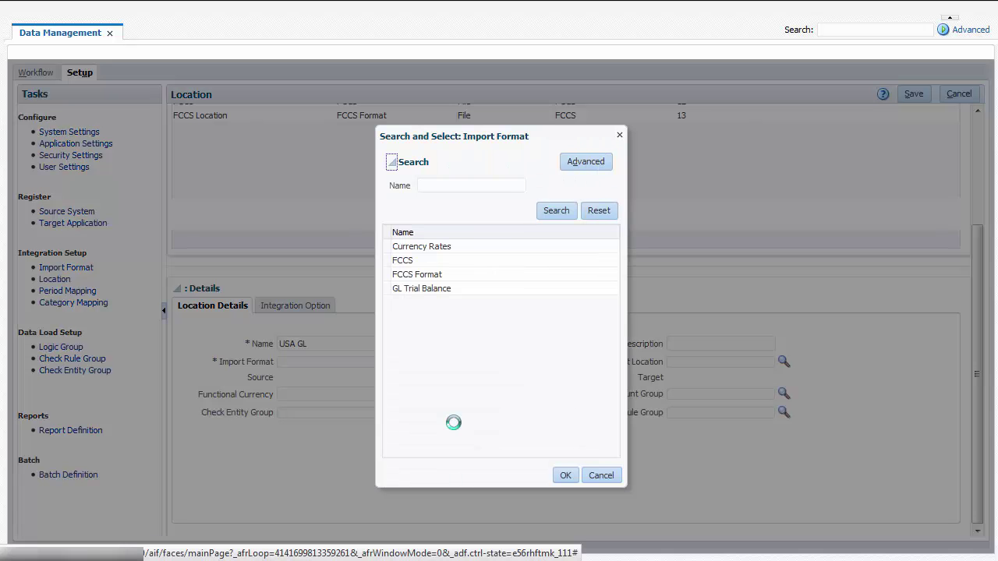
{"action": "left_click", "coordinate": [440, 289]}
{"action": "left_click", "coordinate": [565, 475]}
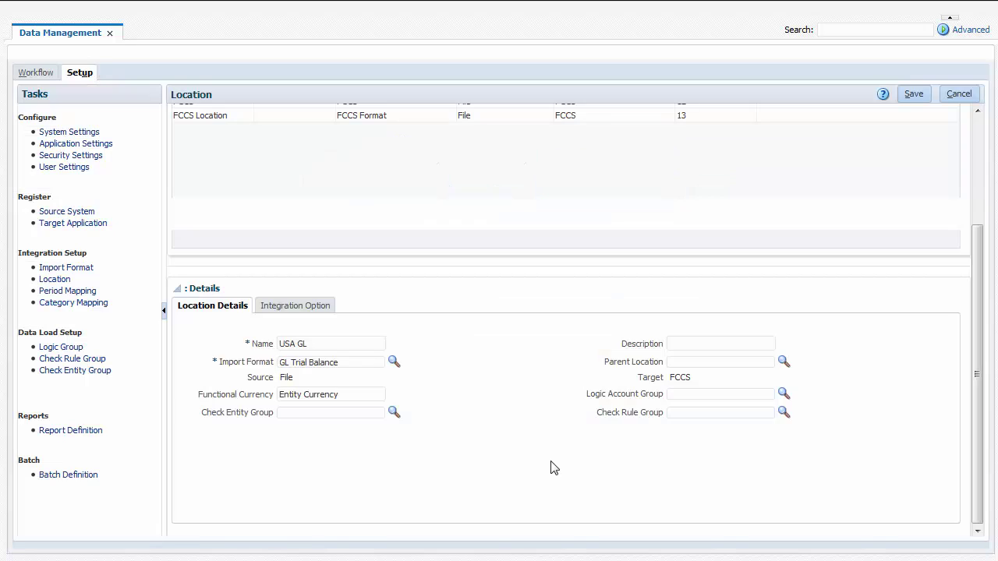
{"action": "left_click", "coordinate": [914, 96]}
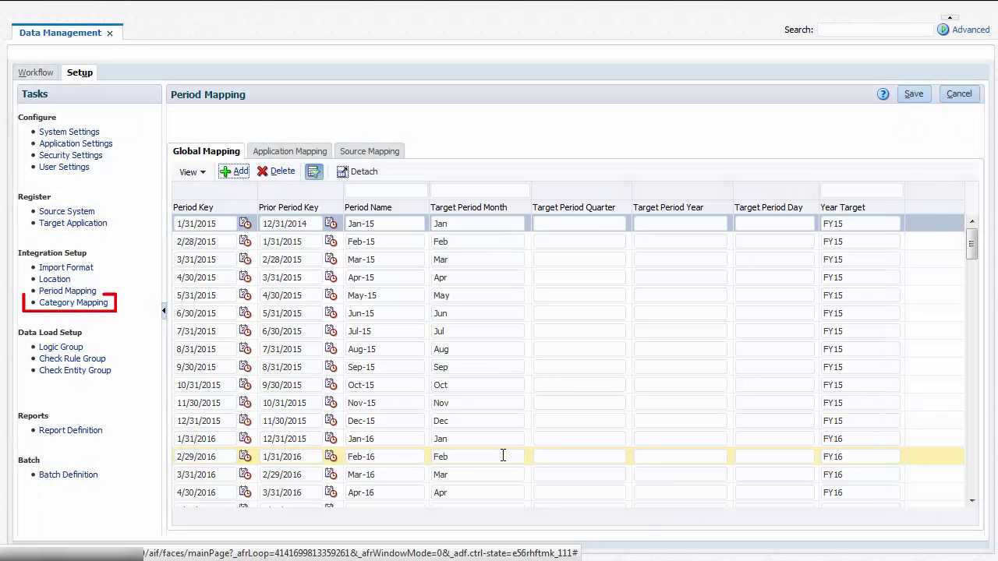
Add a global category mapping with category Forecast and target category Forecast, and save it.
{"action": "left_click", "coordinate": [103, 304]}
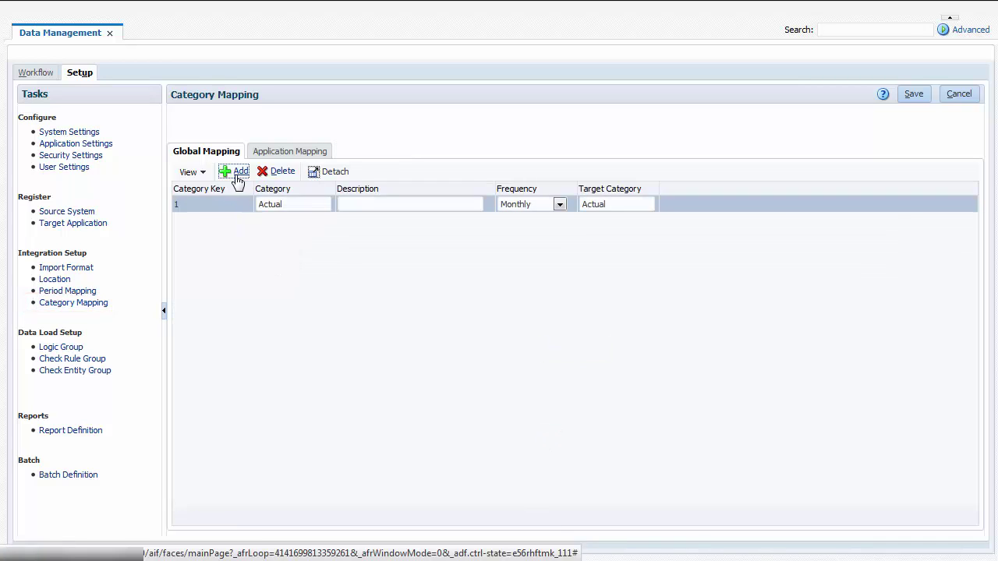
{"action": "left_click", "coordinate": [236, 175]}
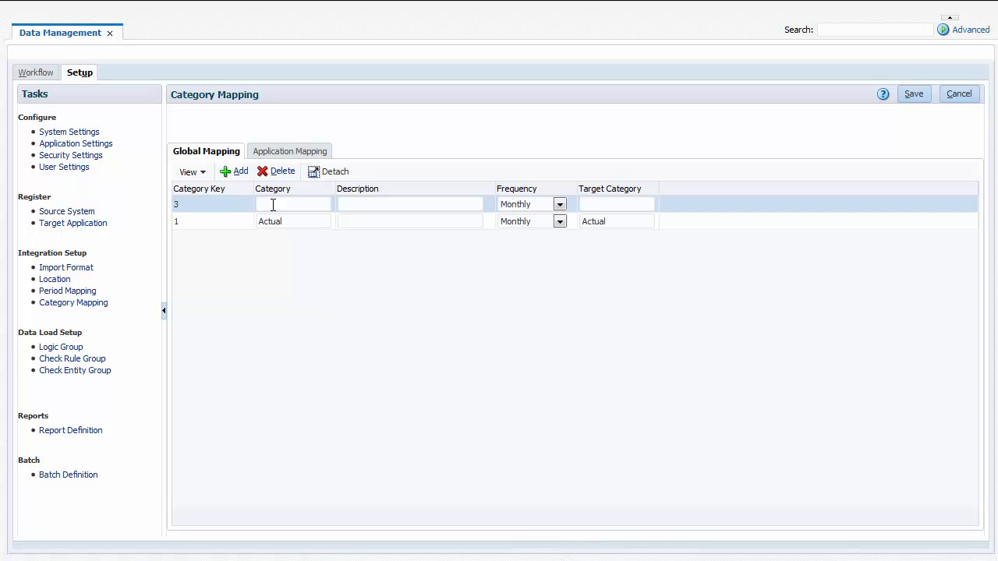
{"action": "type", "text": "Forecast"}
{"action": "left_click", "coordinate": [913, 93]}
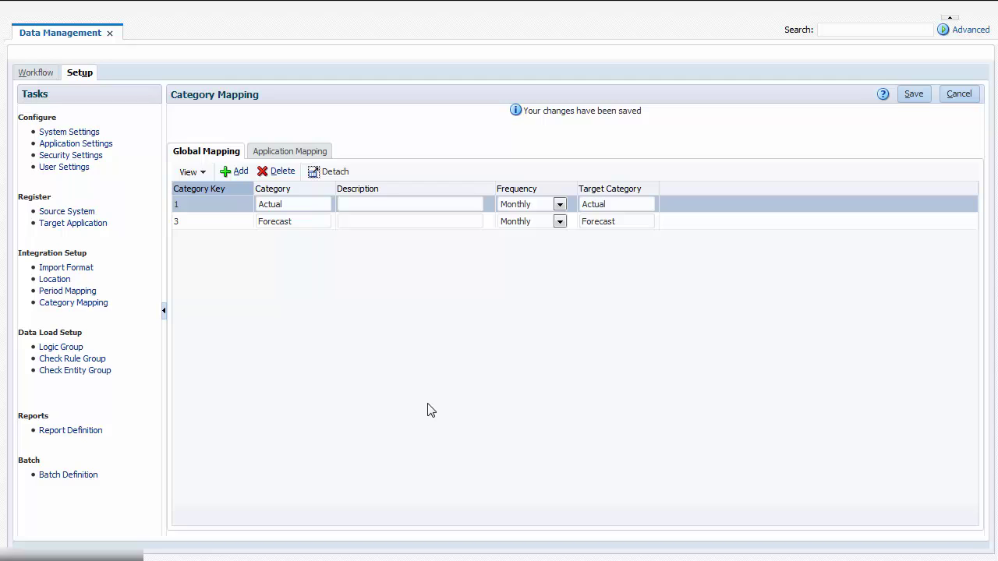
Open the data load mappings and set the point of view's location to USA GL.
{"action": "left_click", "coordinate": [36, 75]}
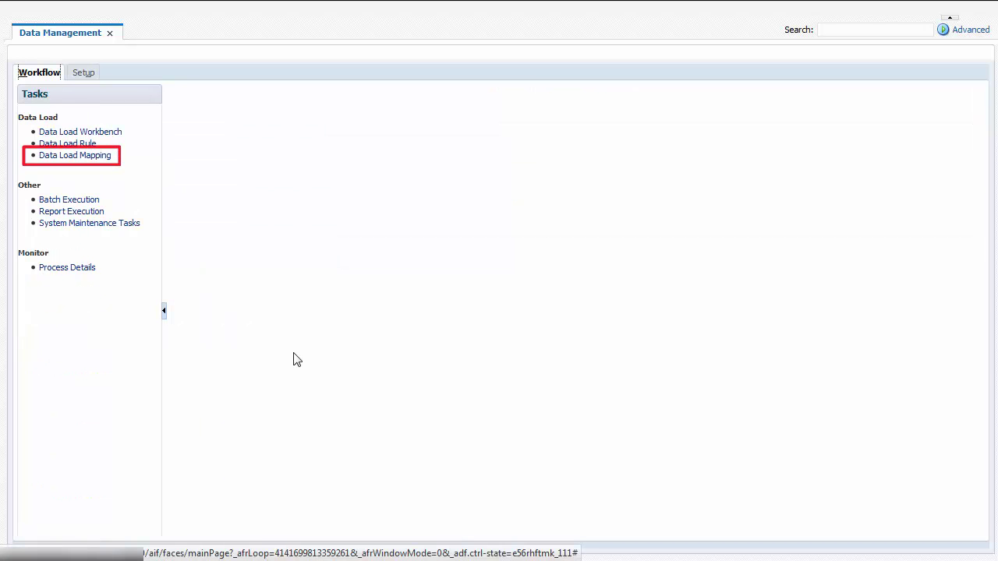
{"action": "left_click", "coordinate": [91, 156]}
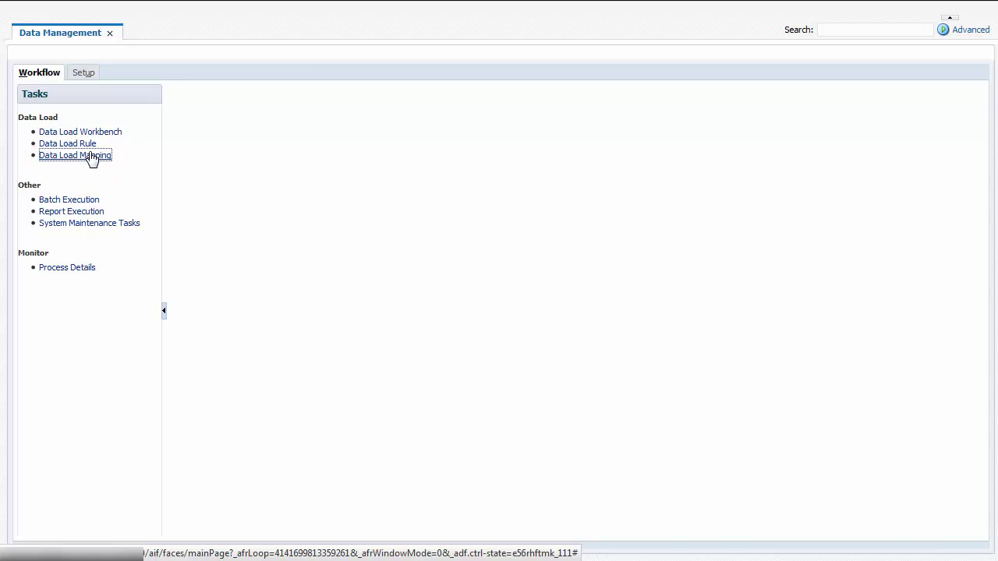
{"action": "left_click", "coordinate": [246, 528]}
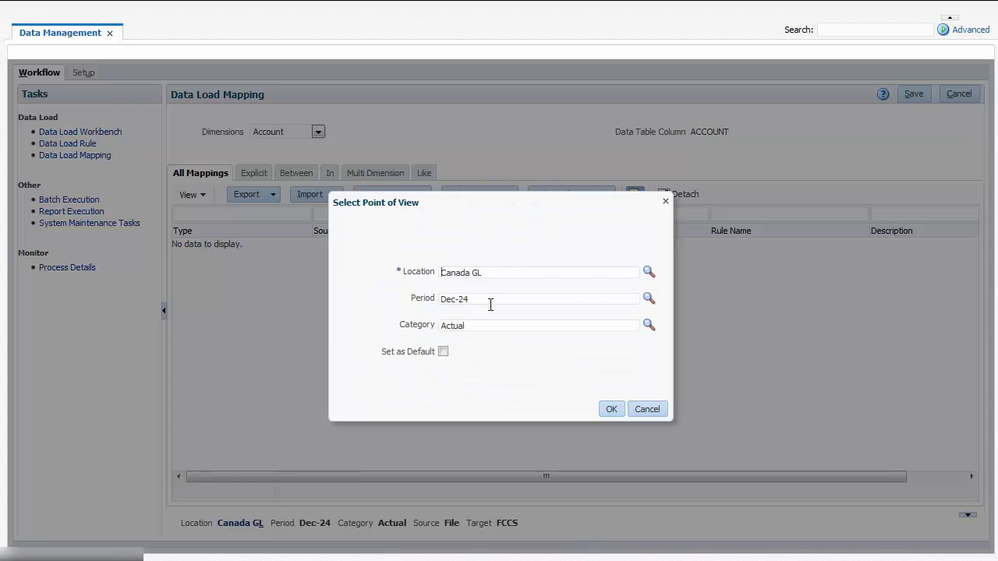
{"action": "left_click", "coordinate": [648, 272]}
{"action": "left_click", "coordinate": [437, 288]}
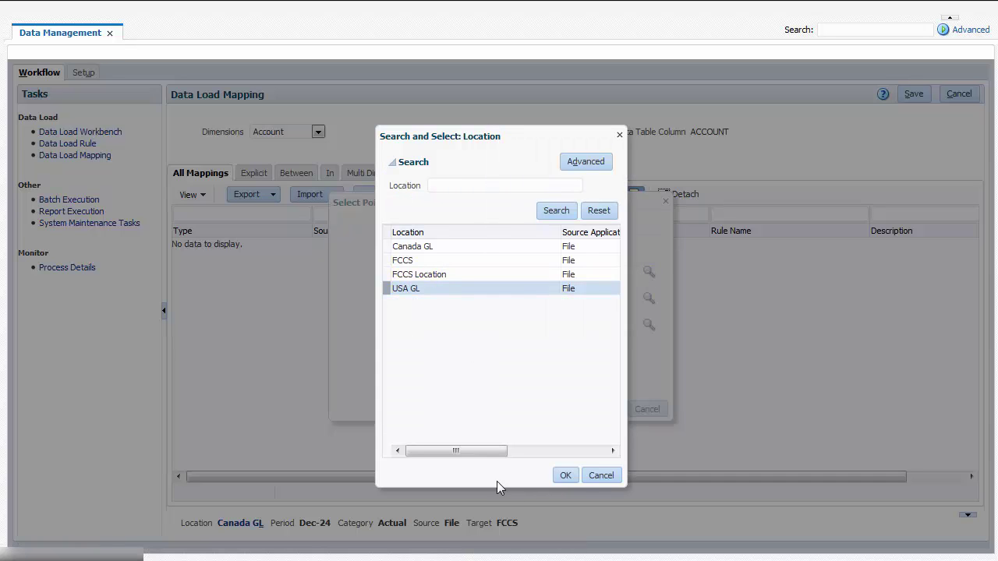
{"action": "left_click", "coordinate": [566, 475]}
{"action": "left_click", "coordinate": [611, 408]}
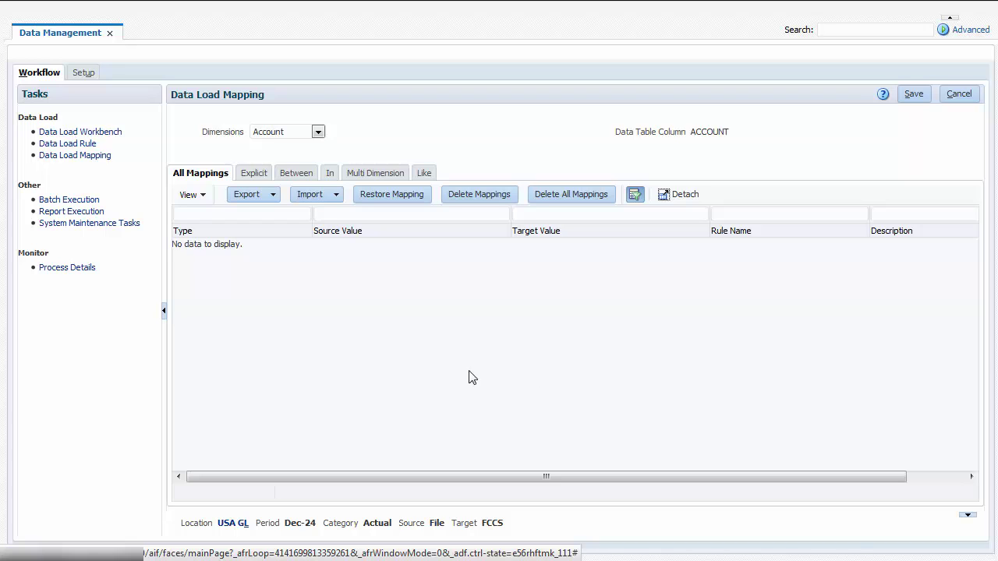
Add an explicit Entity mapping from source 01 to target E01_101_0 with the description Entity mapping for USA Corp.
{"action": "left_click", "coordinate": [318, 133]}
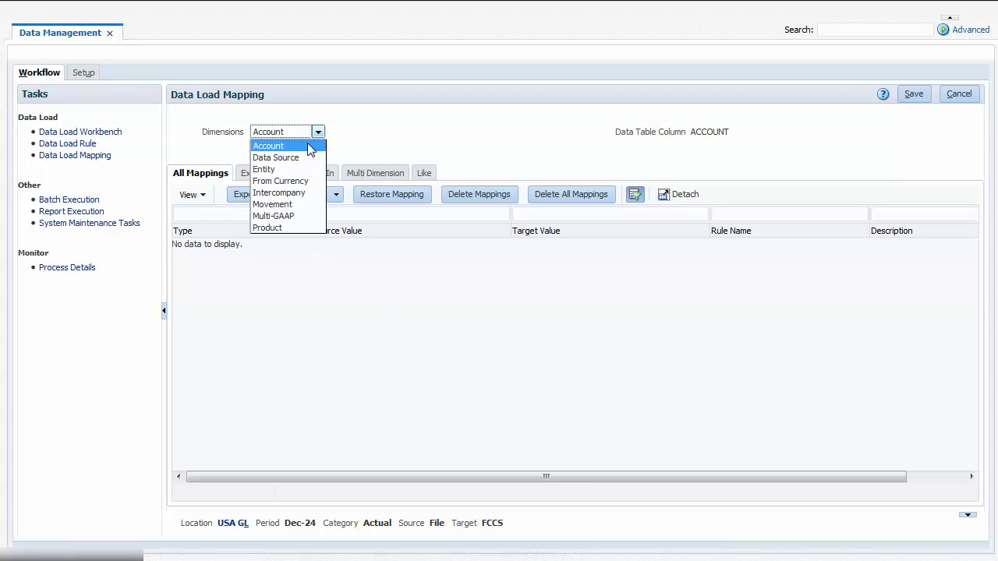
{"action": "left_click", "coordinate": [287, 170]}
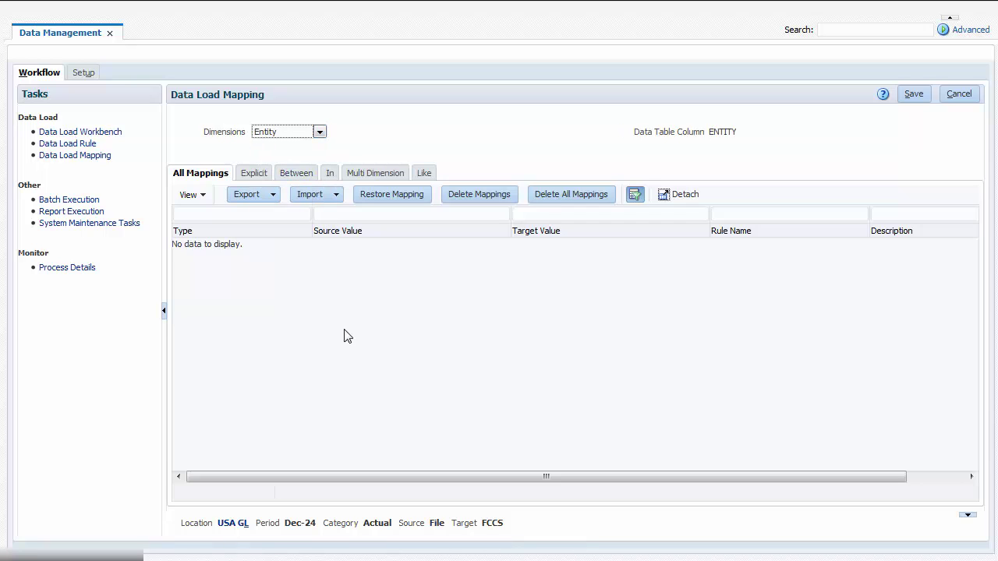
{"action": "left_click", "coordinate": [259, 174]}
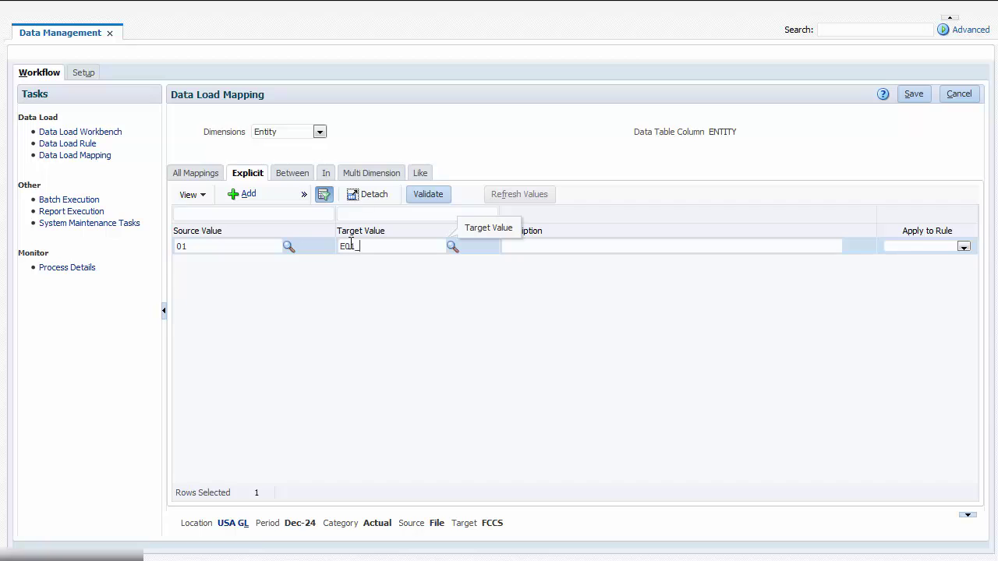
{"action": "left_click", "coordinate": [525, 249]}
{"action": "type", "text": "E"}
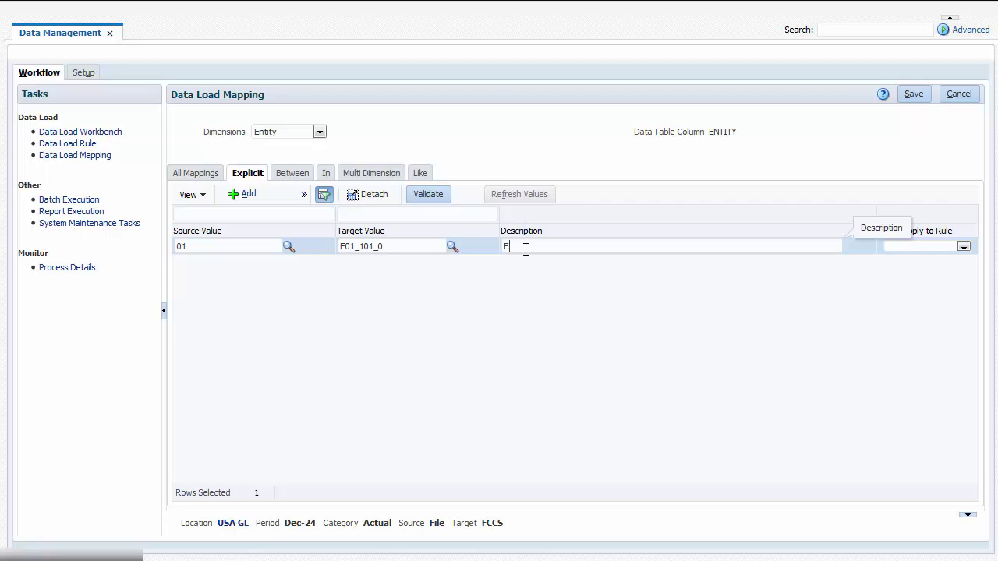
{"action": "type", "text": "ntity mapping for UD"}
{"action": "type", "text": "A Corp"}
Add a Like mapping for the Account dimension from 11* to Cash with rule name 11-Cash, and save the mappings.
{"action": "left_click", "coordinate": [319, 132]}
{"action": "left_click", "coordinate": [308, 146]}
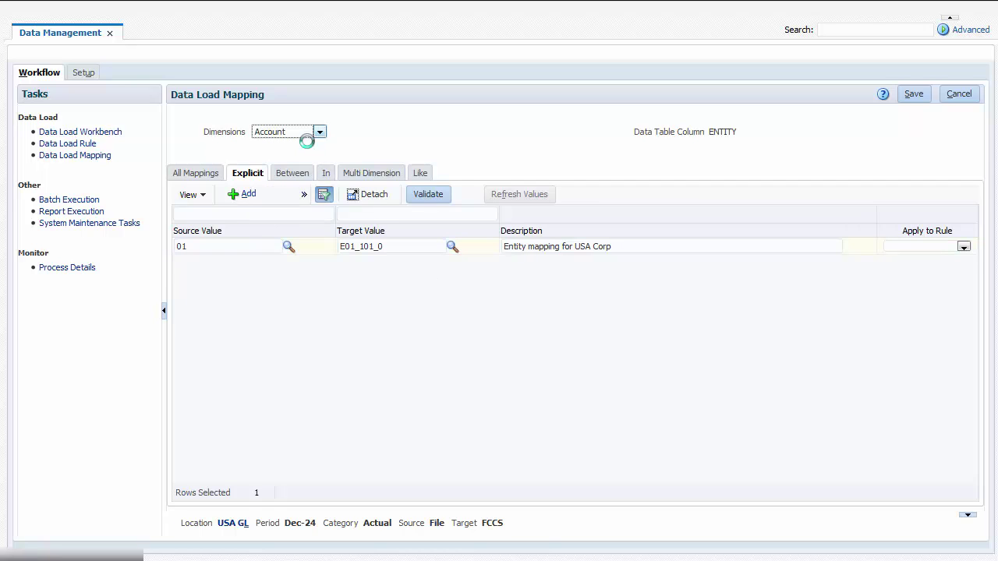
{"action": "left_click", "coordinate": [420, 174]}
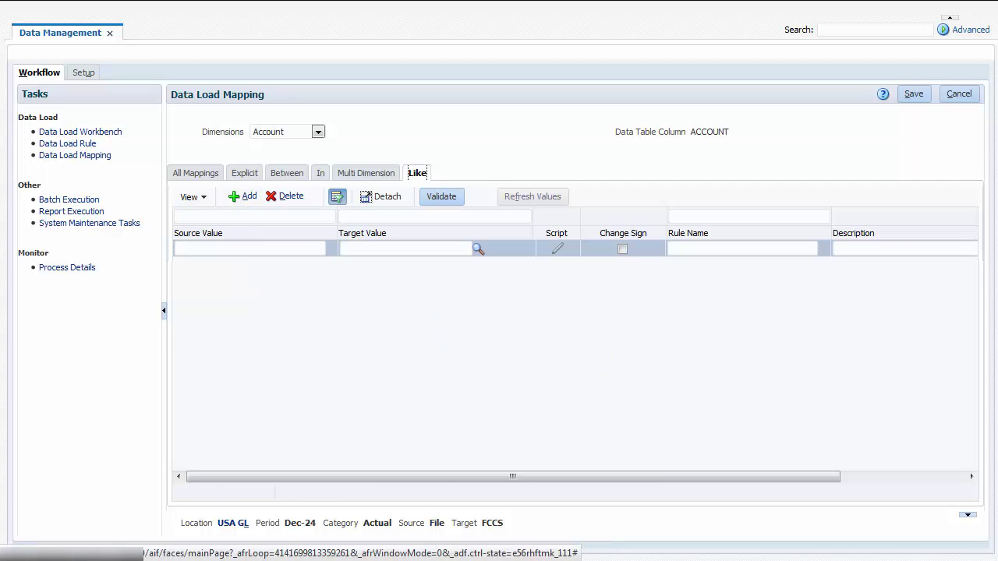
{"action": "left_click", "coordinate": [185, 246]}
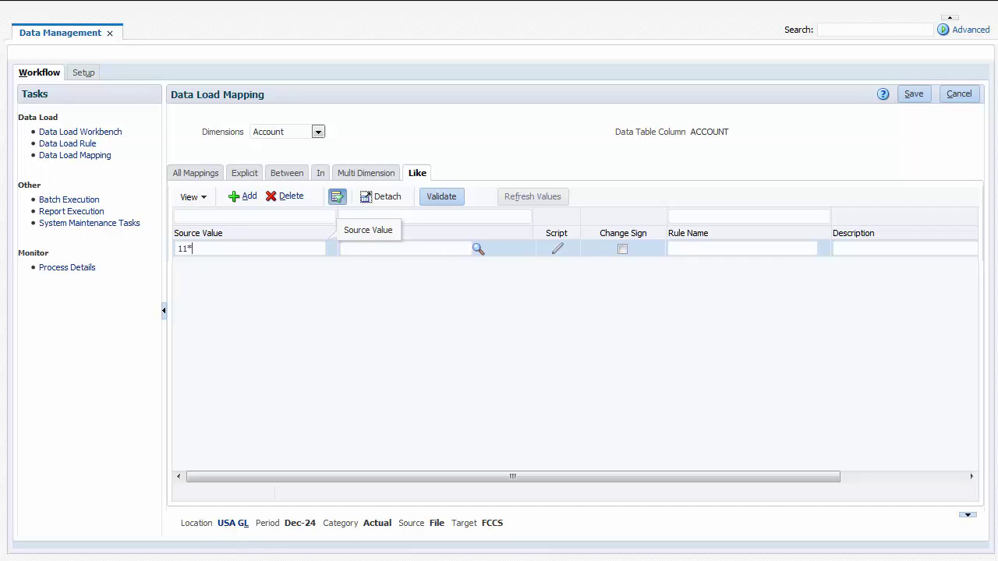
{"action": "left_click", "coordinate": [375, 246]}
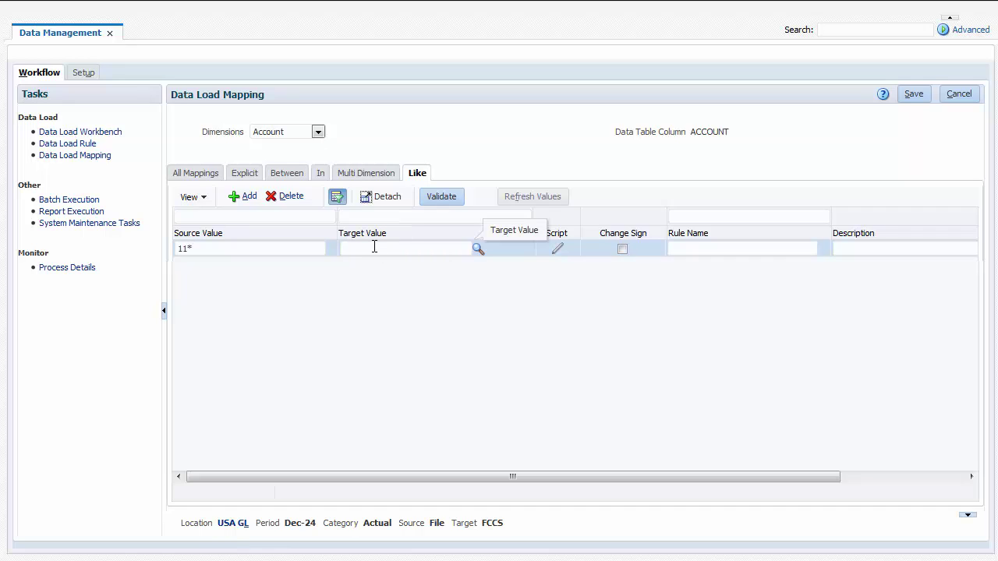
{"action": "left_click", "coordinate": [695, 248]}
{"action": "type", "text": "11-Cash"}
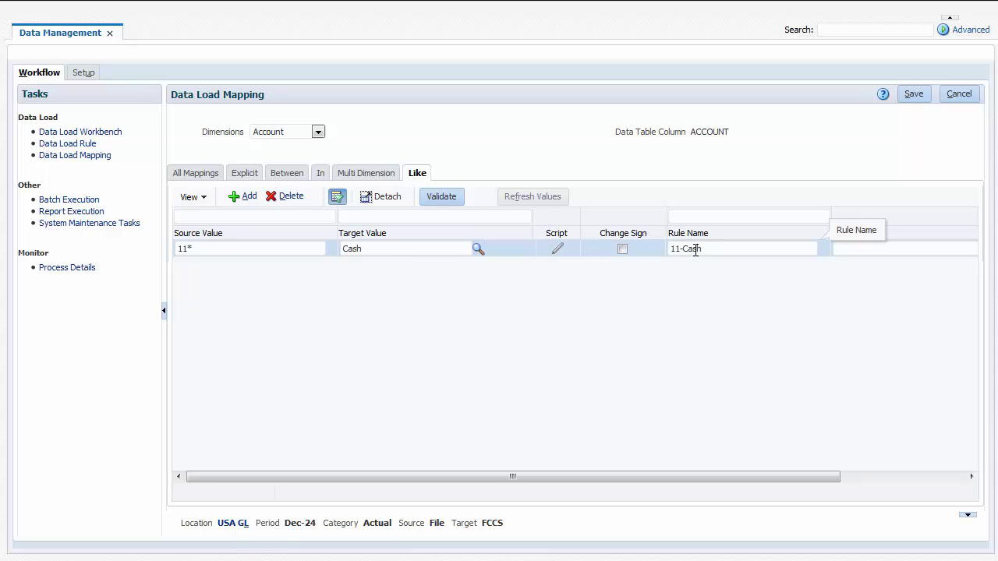
{"action": "left_click", "coordinate": [913, 95]}
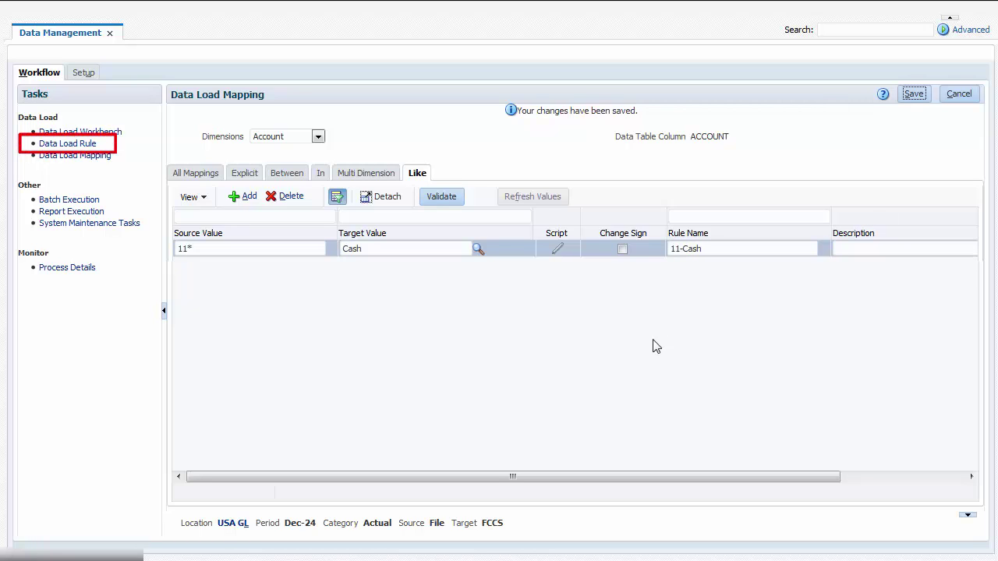
Open the data load rules for USA GL and set the point of view's period to Jul-16.
{"action": "left_click", "coordinate": [86, 147]}
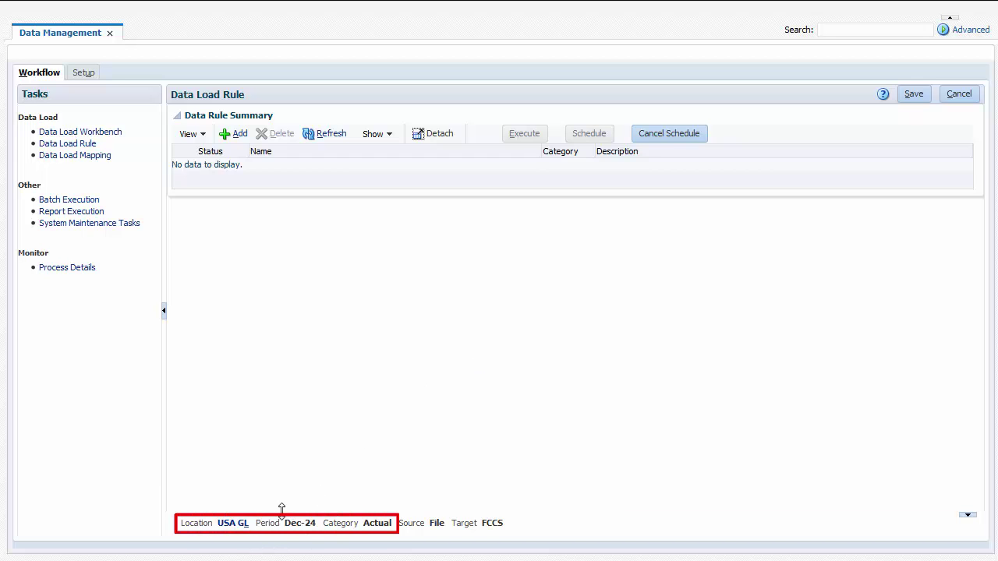
{"action": "left_click", "coordinate": [250, 523]}
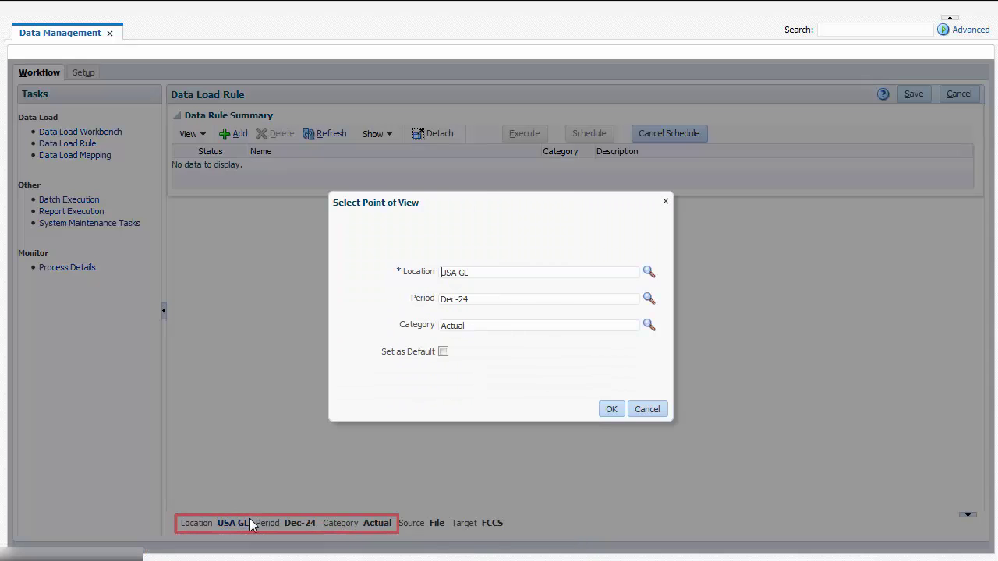
{"action": "left_click", "coordinate": [649, 299]}
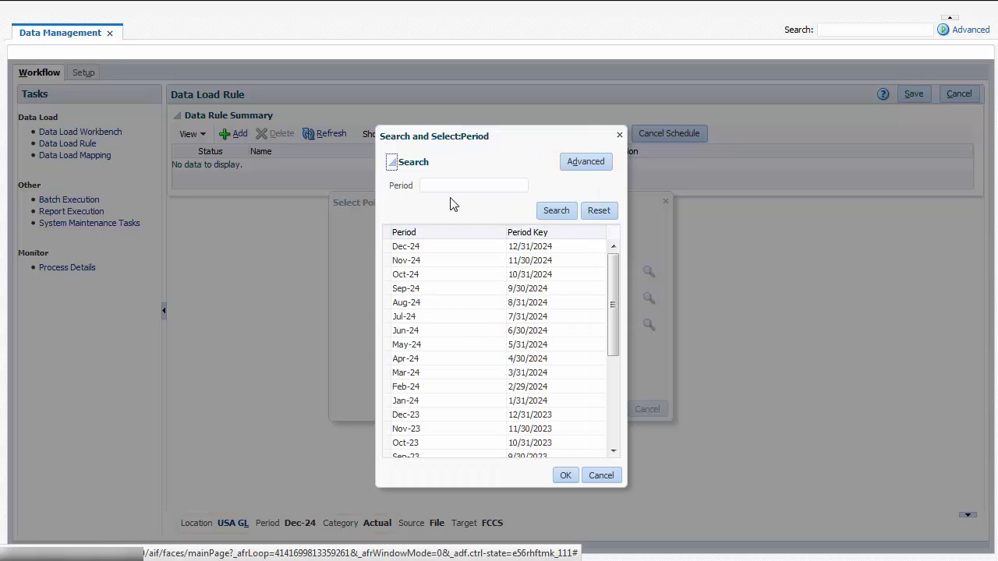
{"action": "left_click", "coordinate": [440, 187]}
{"action": "type", "text": "jul-16"}
{"action": "left_click", "coordinate": [555, 210]}
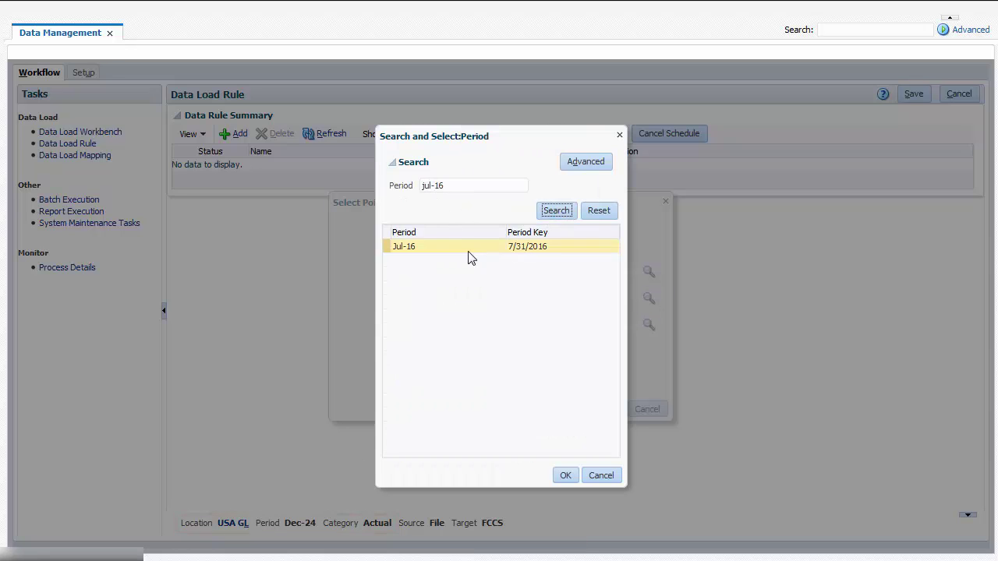
{"action": "left_click", "coordinate": [468, 247]}
{"action": "left_click", "coordinate": [565, 475]}
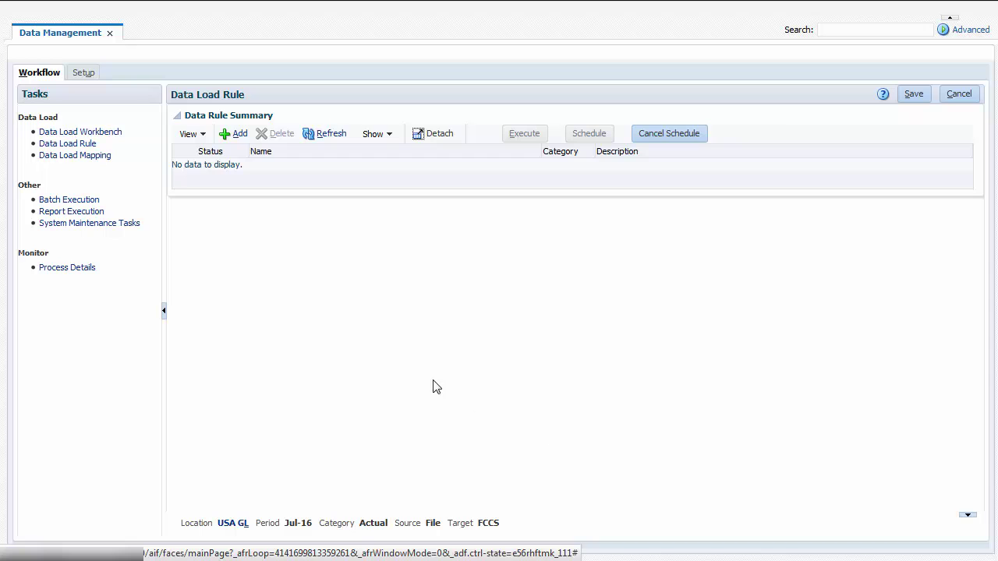
Add a data load rule named General Ledger USA that uses the GL Trial Balance import format.
{"action": "left_click", "coordinate": [232, 134]}
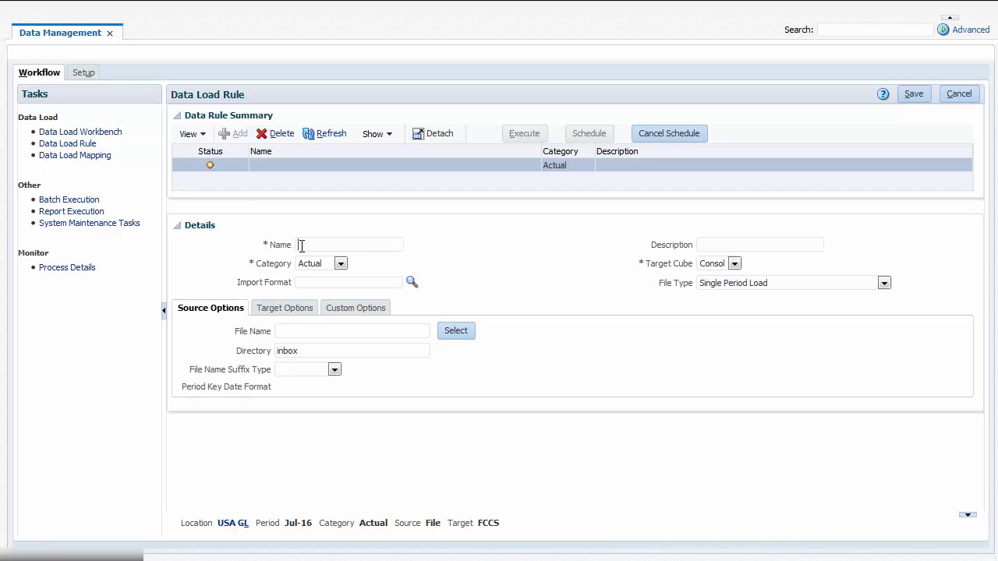
{"action": "type", "text": "General Ledger USA"}
{"action": "left_click", "coordinate": [412, 283]}
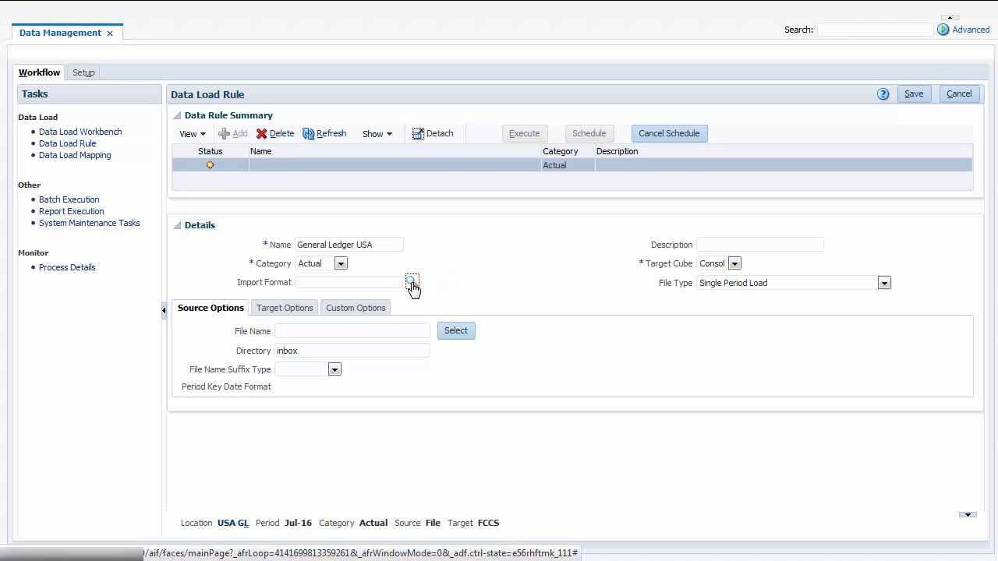
{"action": "left_click", "coordinate": [437, 205]}
{"action": "left_click", "coordinate": [563, 438]}
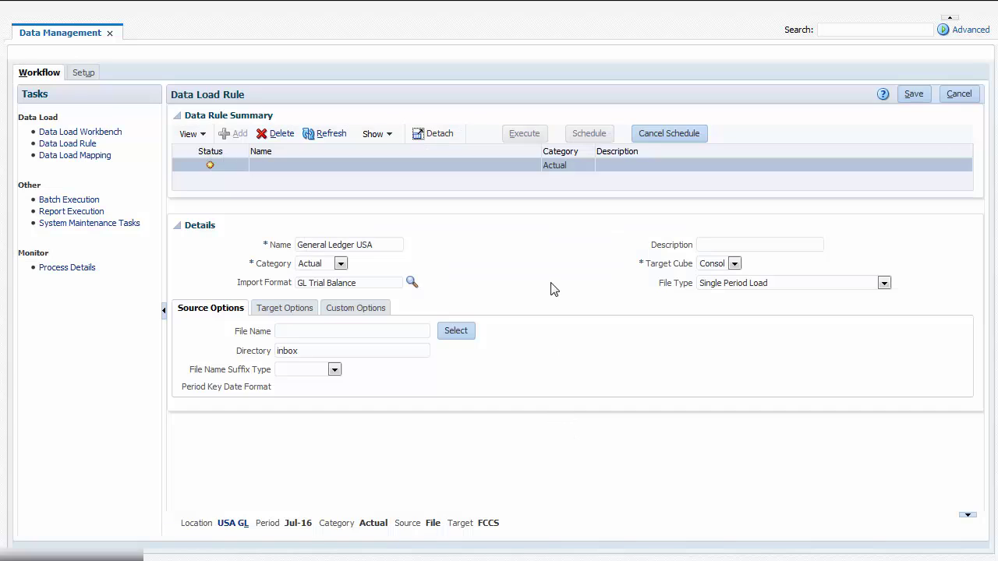
Choose TrialBalanceJul2016-FCCS.txt from the inbox folder as the rule's source file and save the rule.
{"action": "left_click", "coordinate": [456, 331]}
{"action": "left_click", "coordinate": [328, 212]}
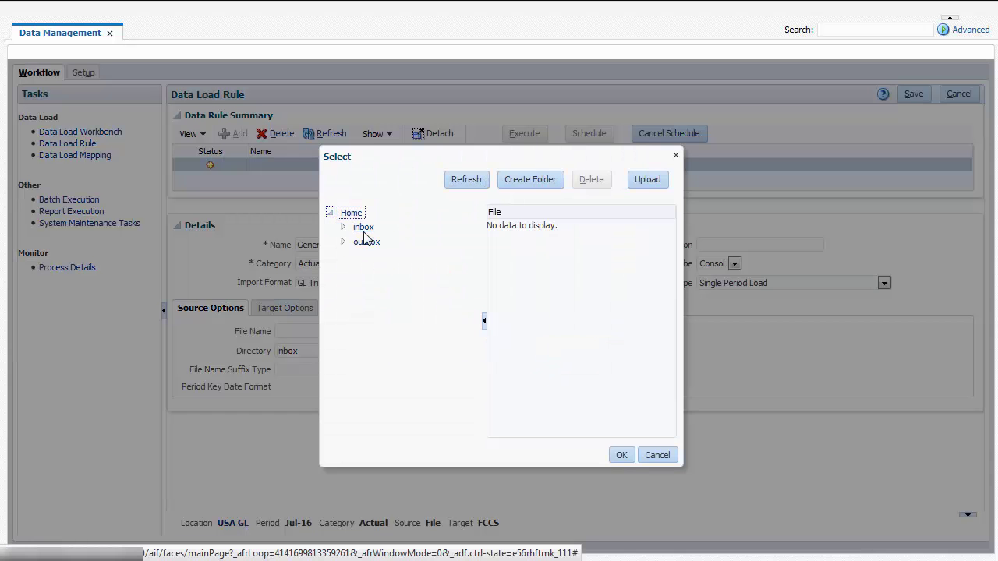
{"action": "left_click", "coordinate": [363, 225]}
{"action": "left_click", "coordinate": [621, 455]}
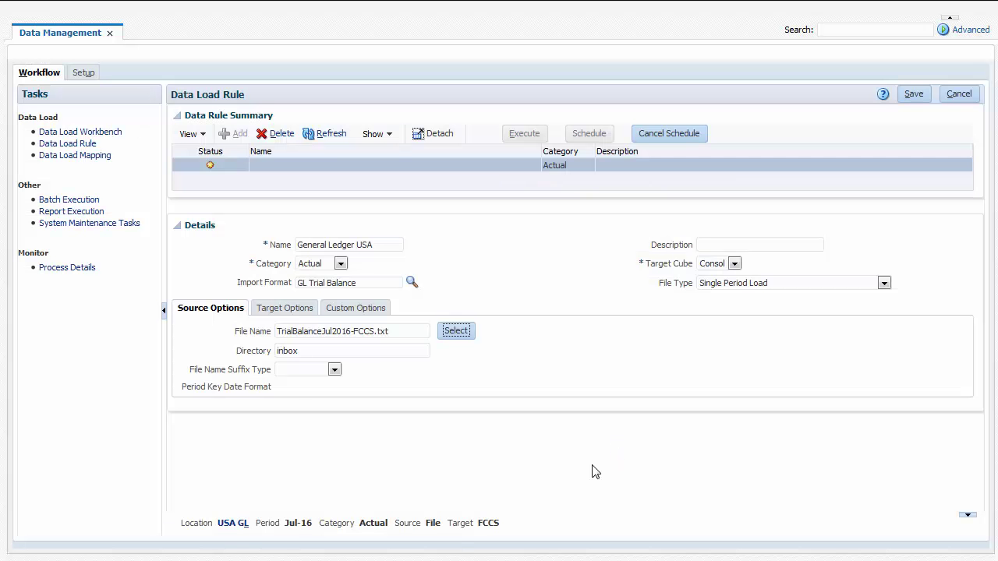
{"action": "left_click", "coordinate": [914, 95]}
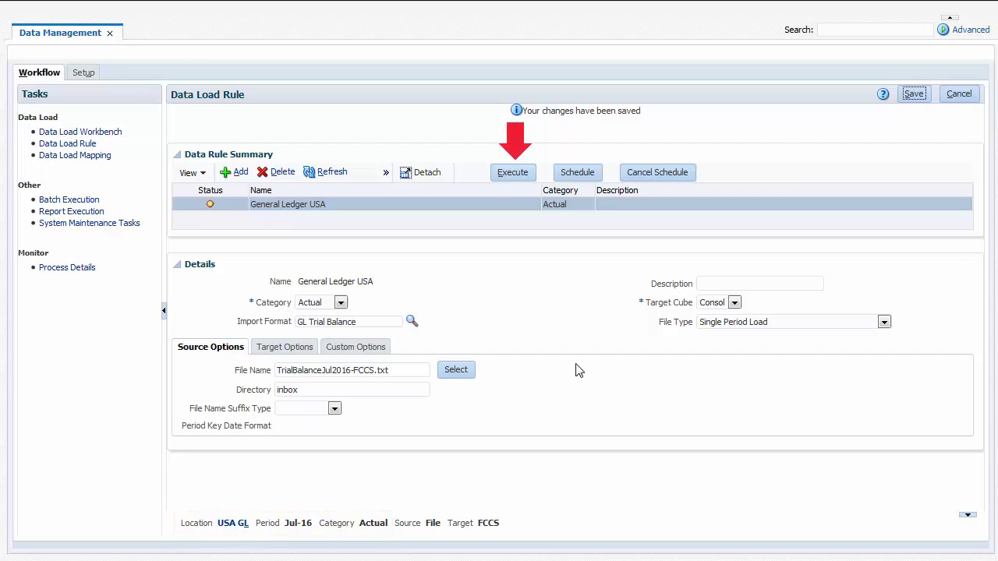
Execute the General Ledger USA load rule with Import from Source for Jul-16 in Replace mode, and refresh its status.
{"action": "left_click", "coordinate": [513, 172]}
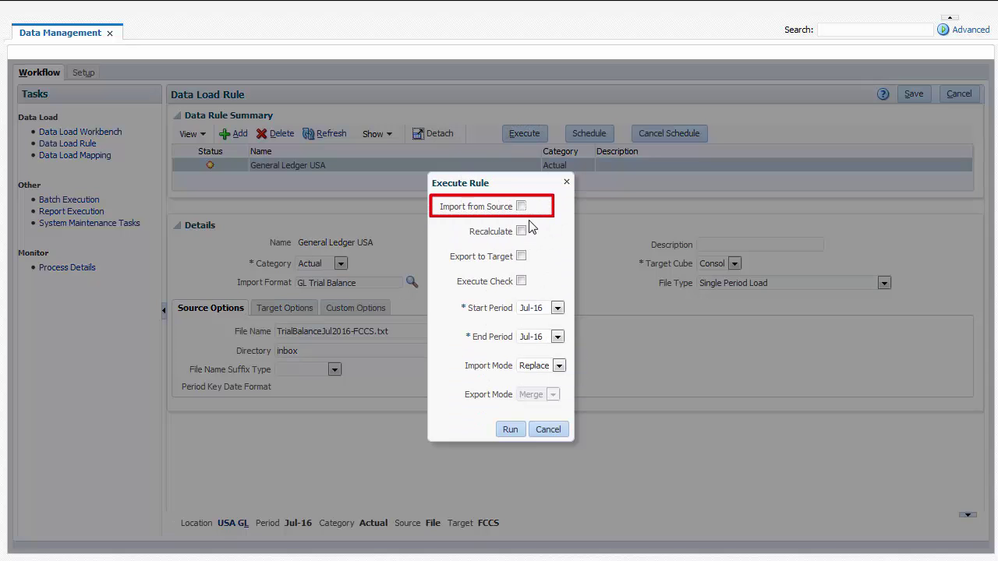
{"action": "left_click", "coordinate": [521, 206]}
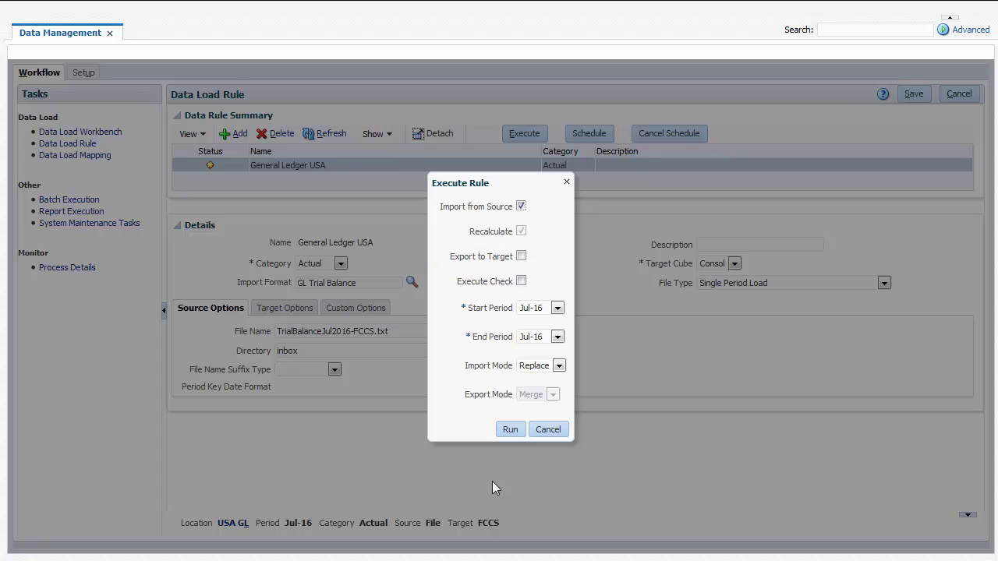
{"action": "left_click", "coordinate": [509, 429]}
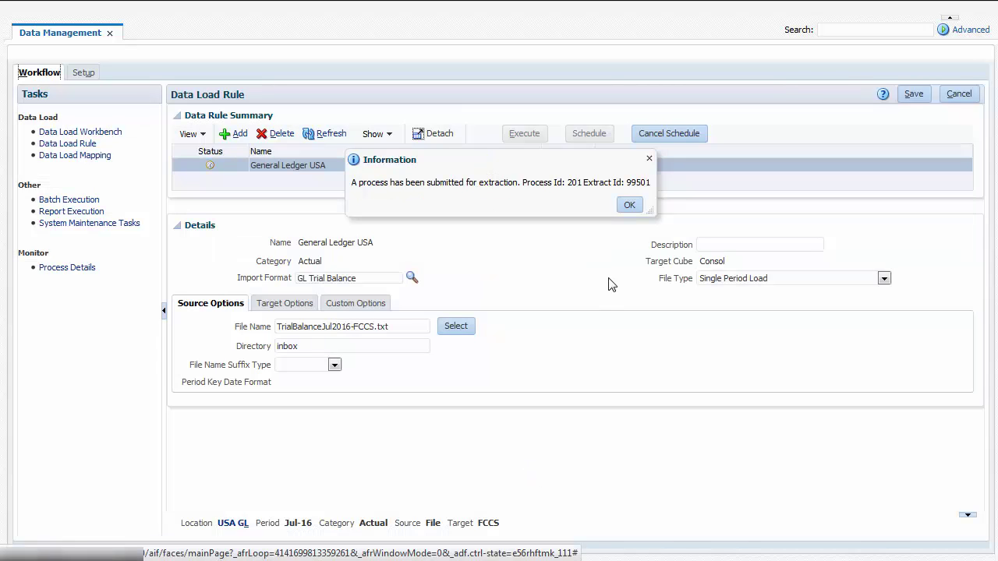
{"action": "left_click", "coordinate": [629, 206]}
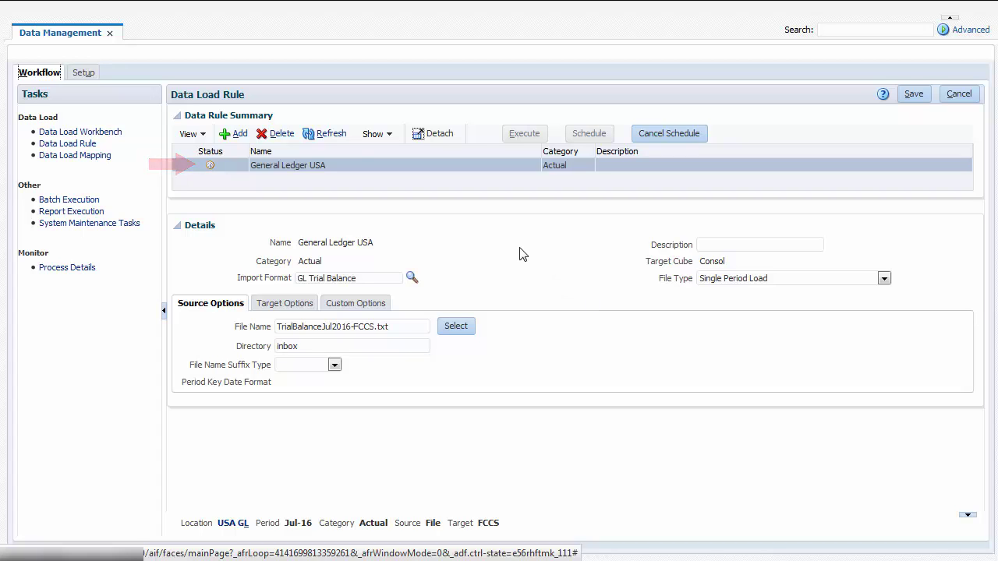
{"action": "left_click", "coordinate": [331, 136]}
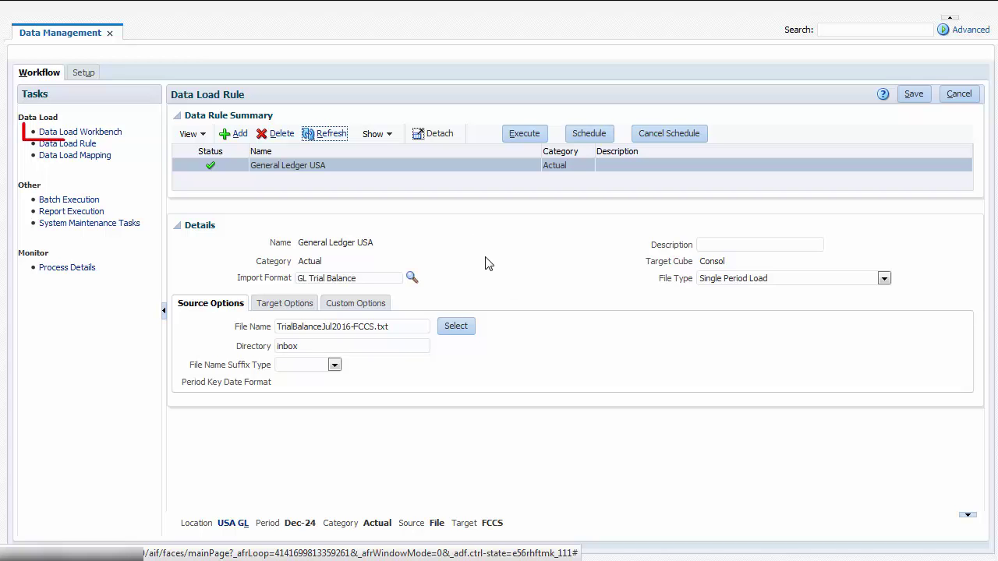
Open the Data Load Workbench and export the loaded data to the target using Merge export mode and Online execution.
{"action": "left_click", "coordinate": [97, 136]}
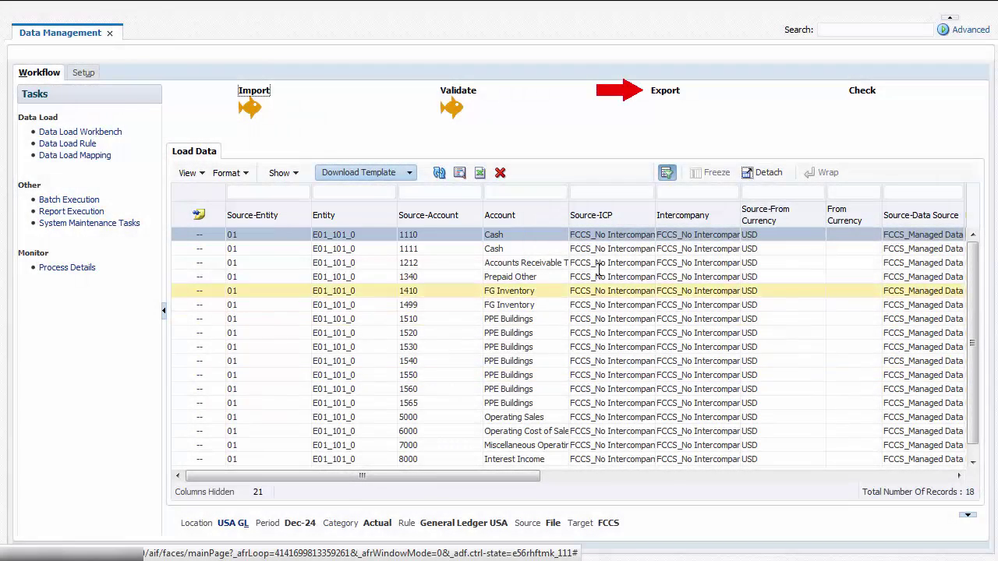
{"action": "left_click", "coordinate": [664, 92]}
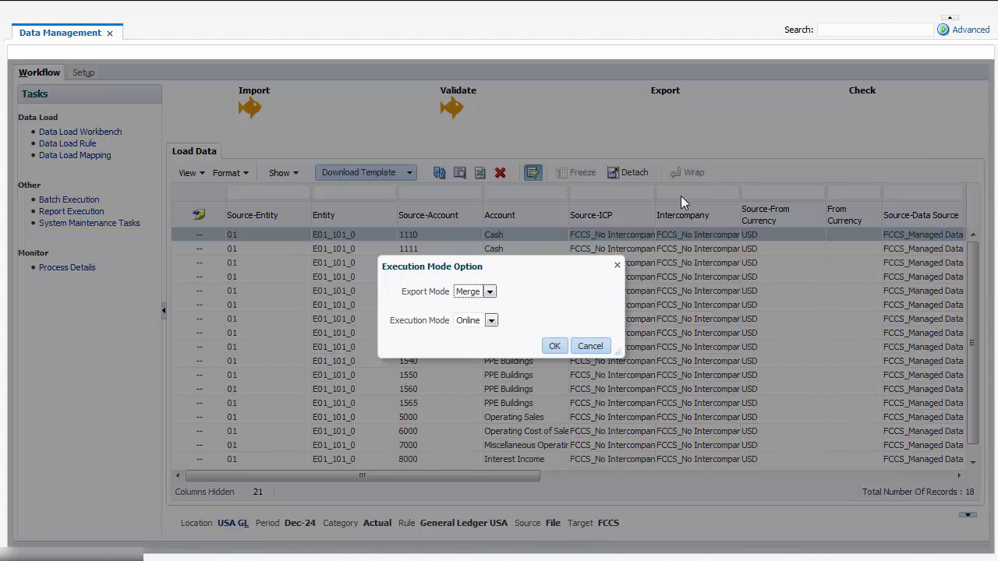
{"action": "left_click", "coordinate": [554, 346]}
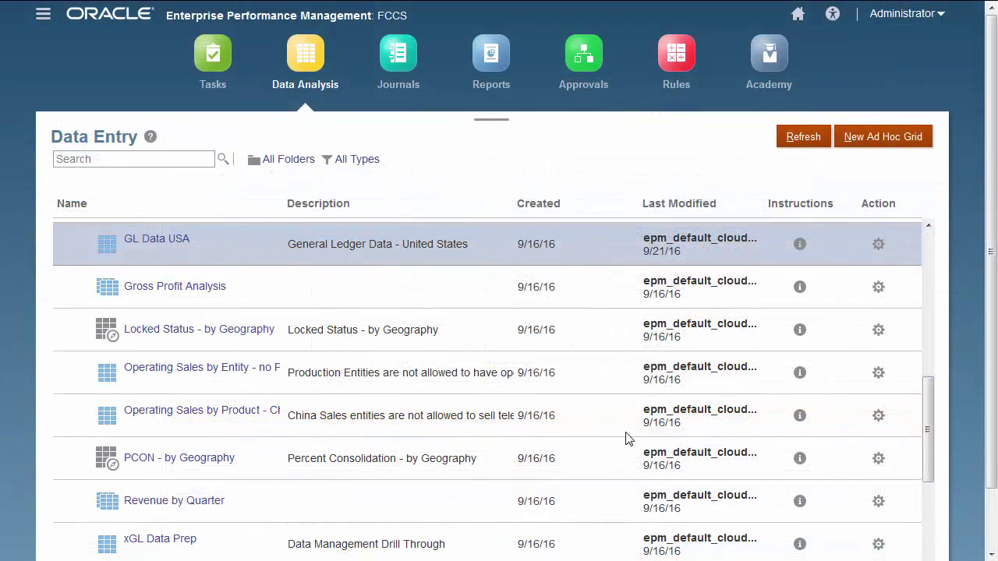
Open the GL Data USA form and drill through to the source data from the Changes in Cash value for Cash.
{"action": "left_click", "coordinate": [152, 248]}
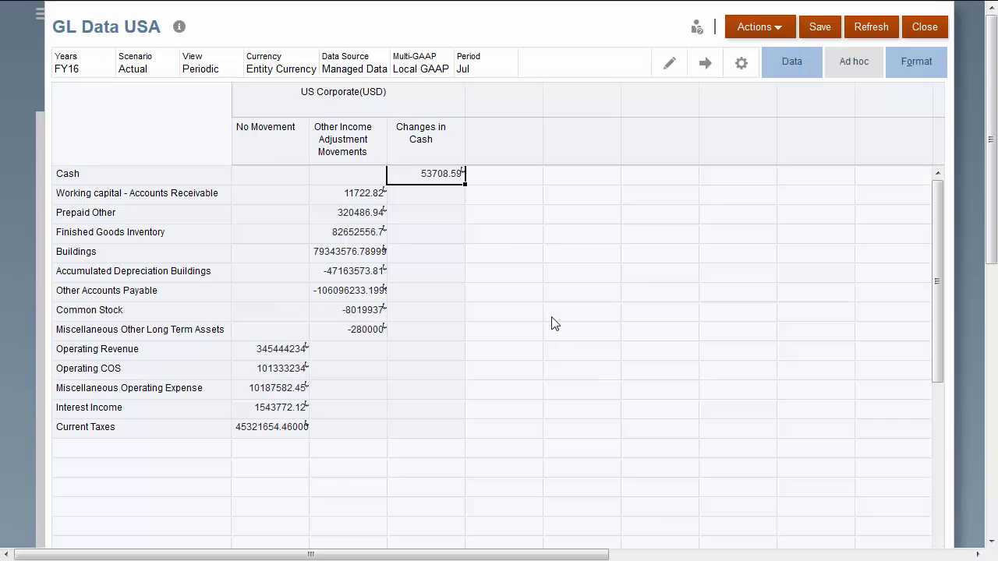
{"action": "right_click", "coordinate": [456, 173]}
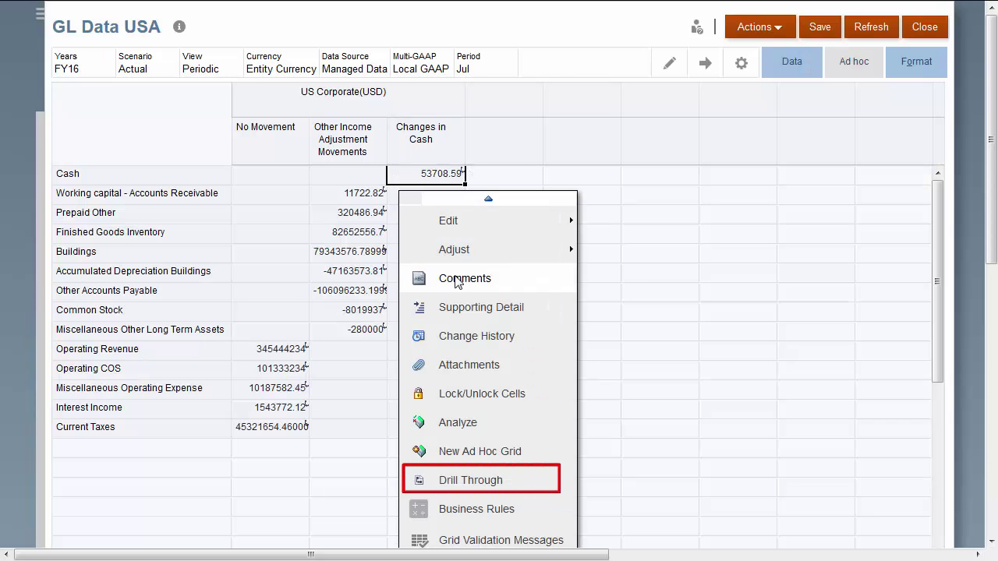
{"action": "left_click", "coordinate": [471, 481]}
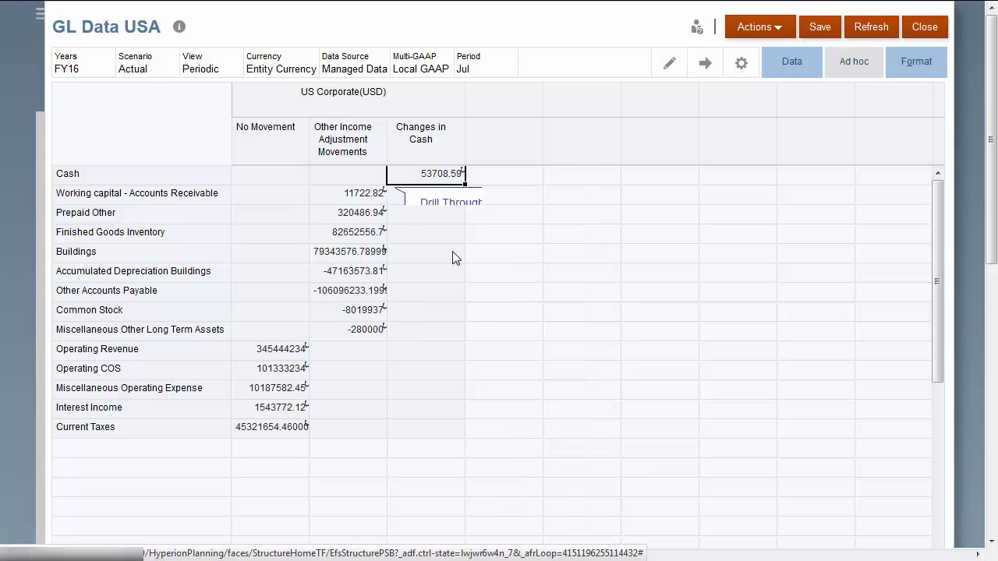
{"action": "left_click", "coordinate": [453, 205]}
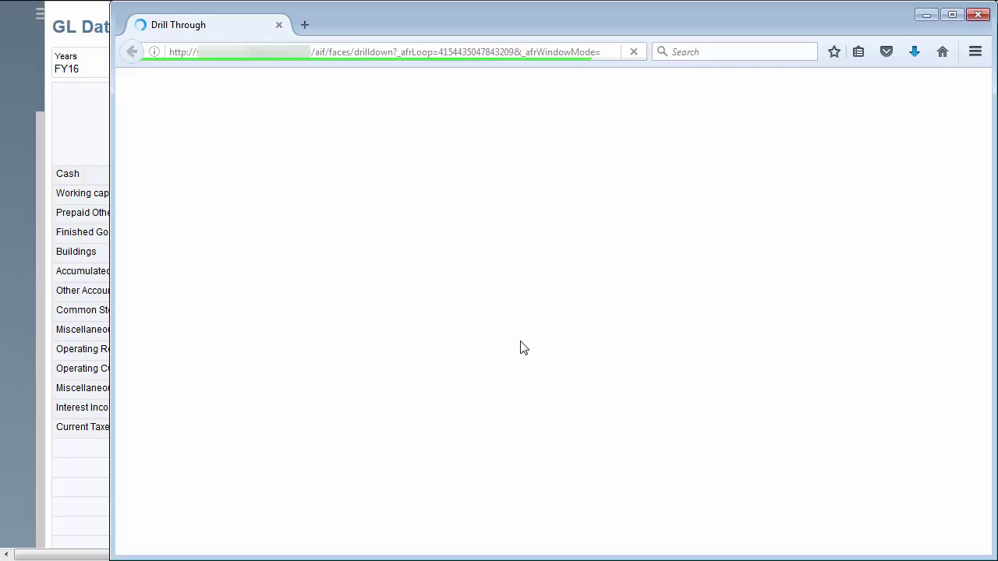